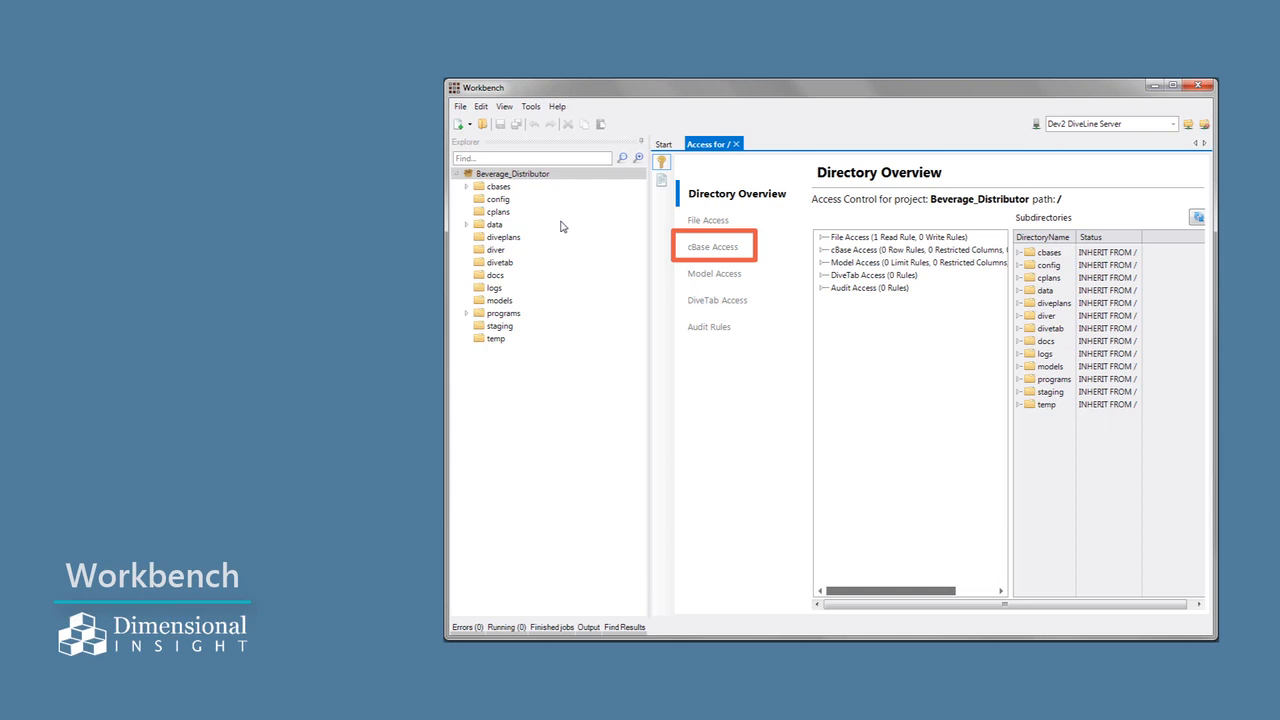
# Step: In the project's cBase access rules, add the Cost column from /cbases/sales.cbase to the restricted columns and keep the changes
pyautogui.click(714, 247)
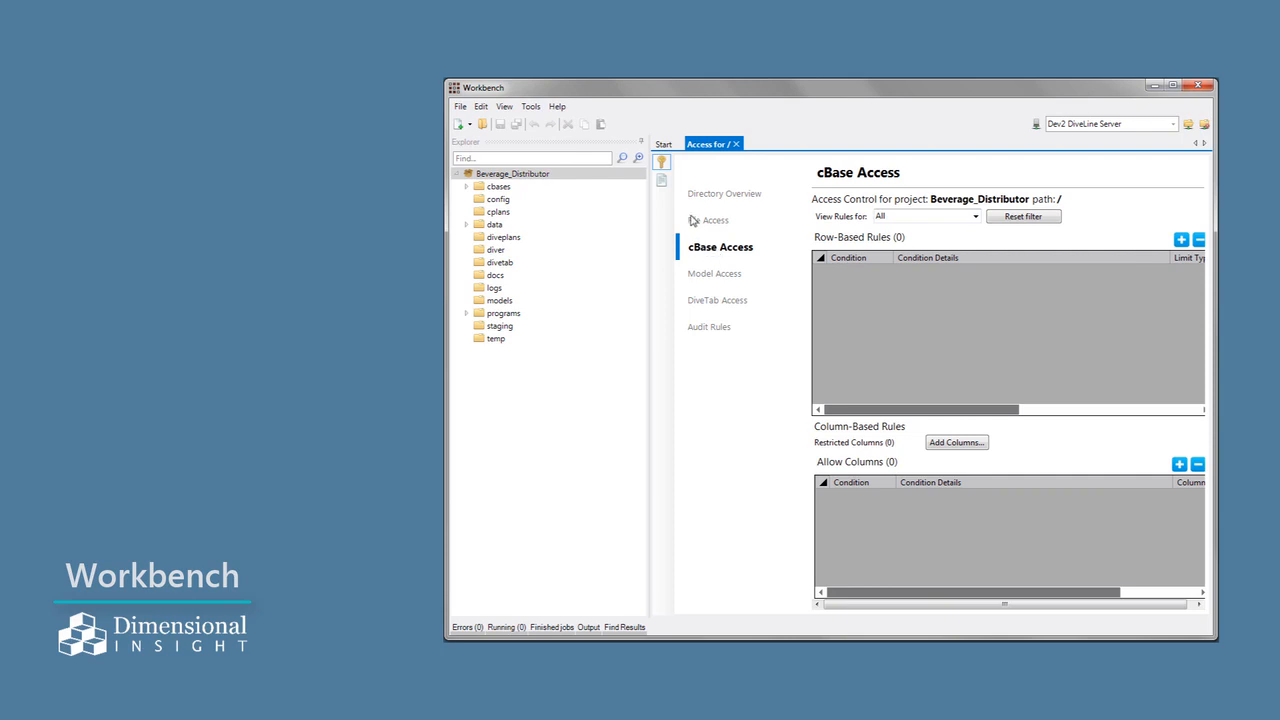
pyautogui.click(641, 142)
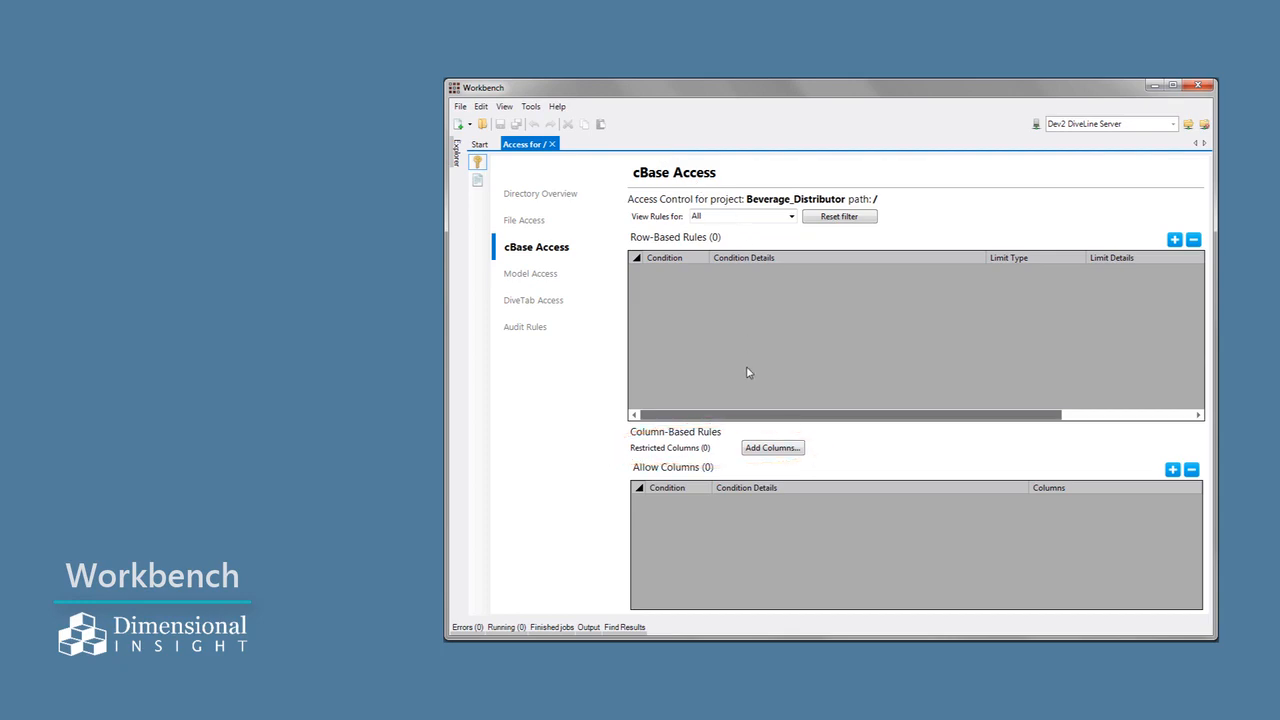
pyautogui.click(767, 449)
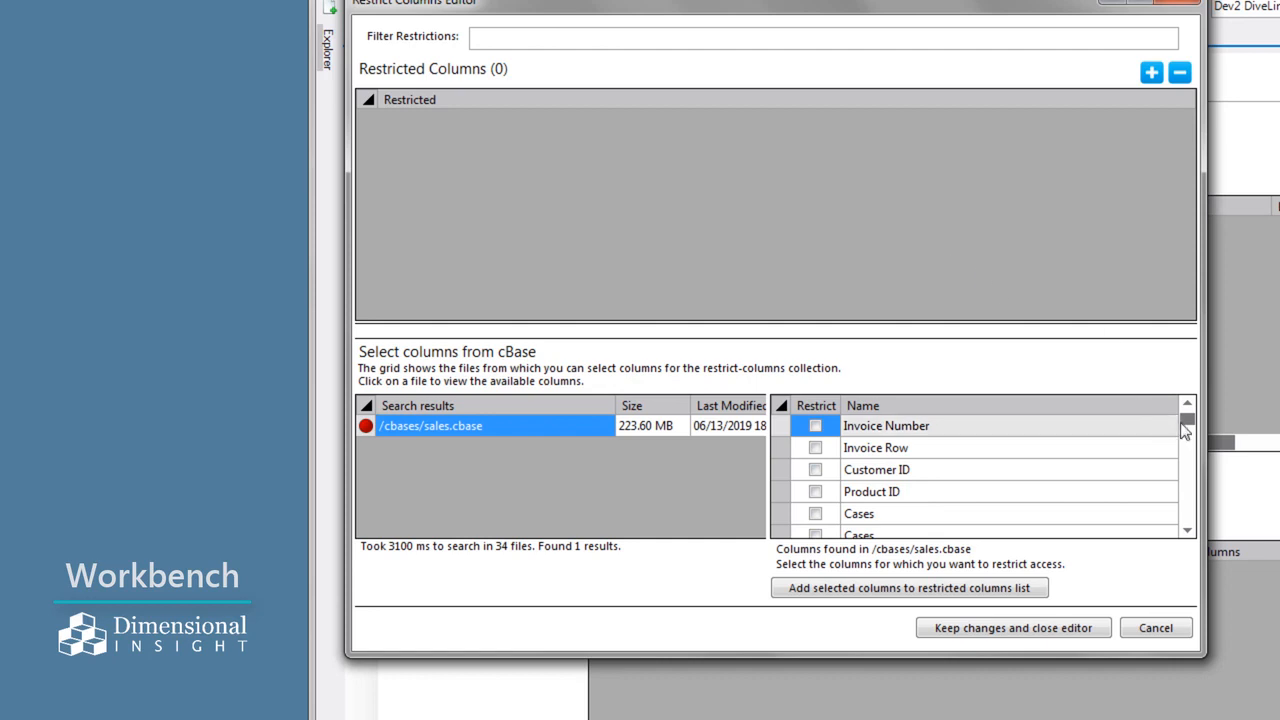
pyautogui.click(1187, 530)
pyautogui.click(1187, 530)
pyautogui.click(1187, 530)
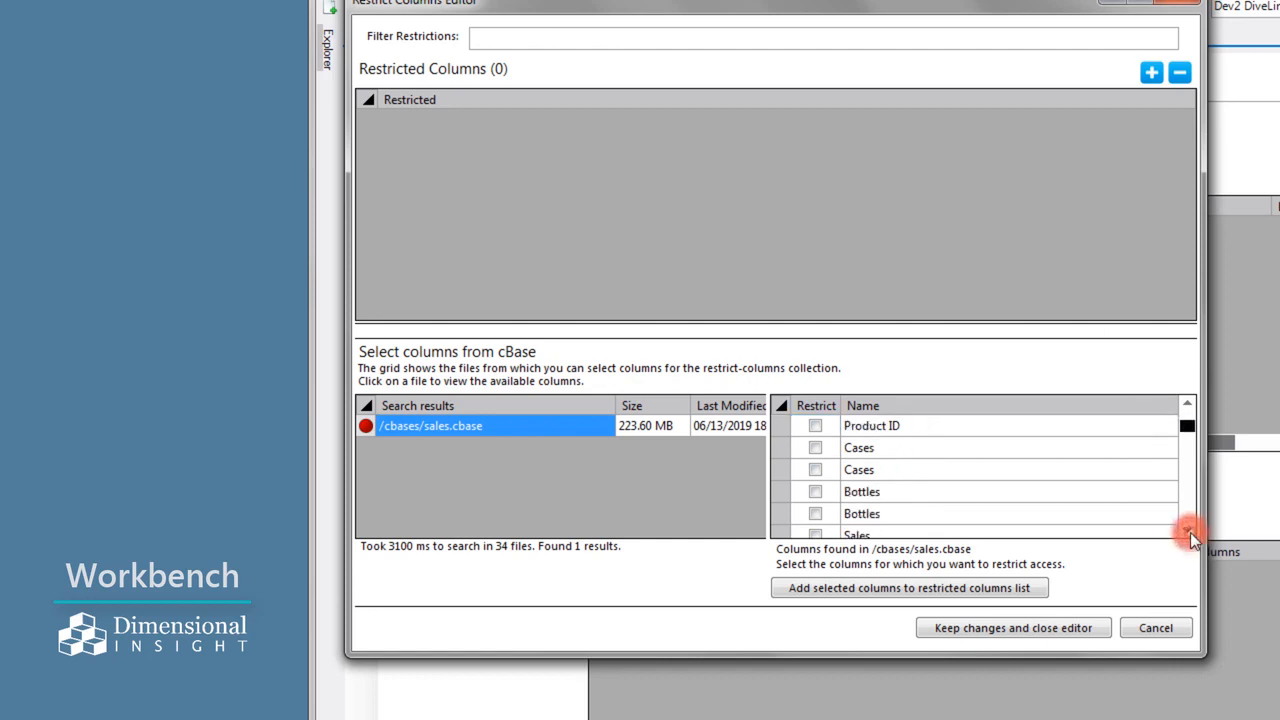
pyautogui.click(1187, 530)
pyautogui.click(1187, 530)
pyautogui.click(1187, 530)
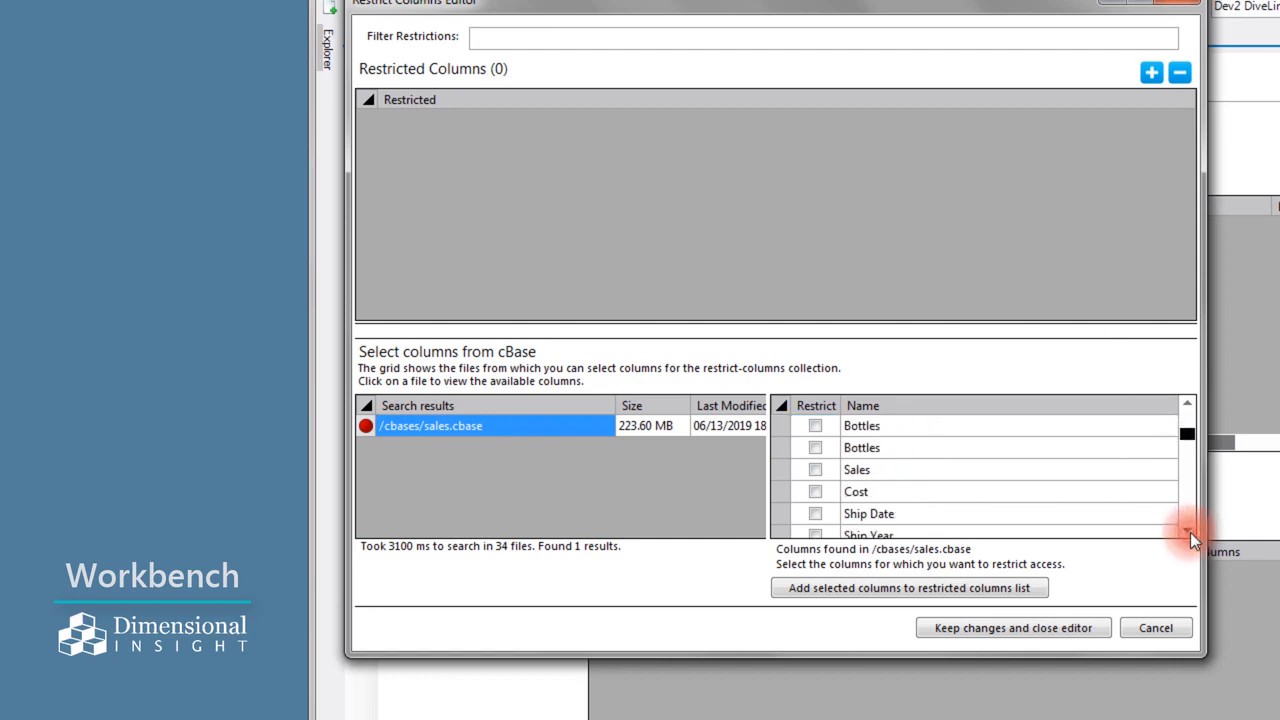
pyautogui.click(815, 491)
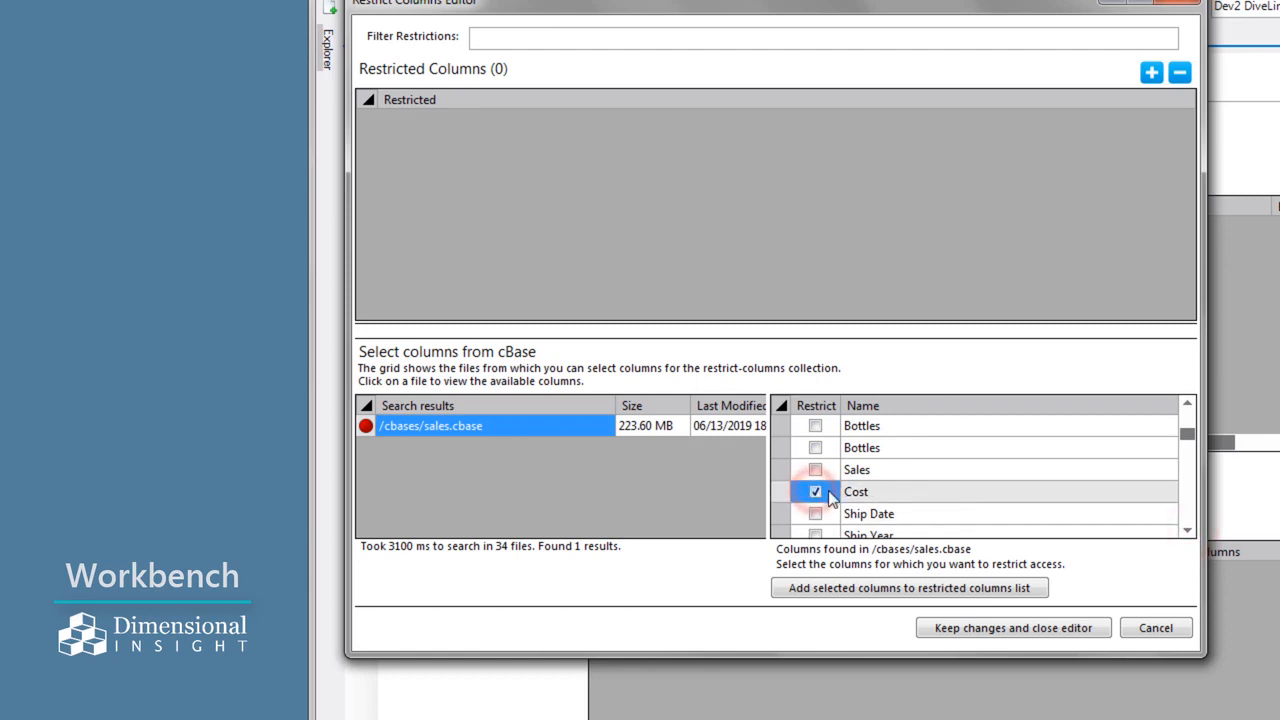
pyautogui.click(932, 588)
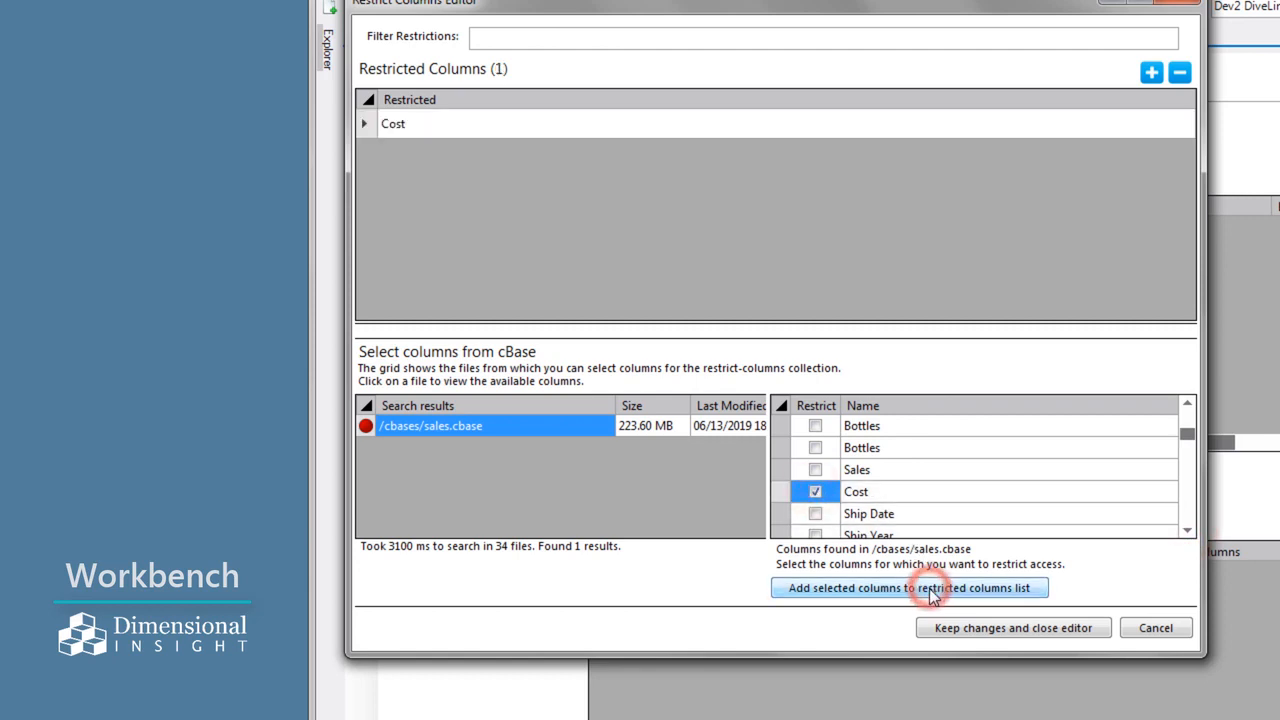
pyautogui.click(1003, 633)
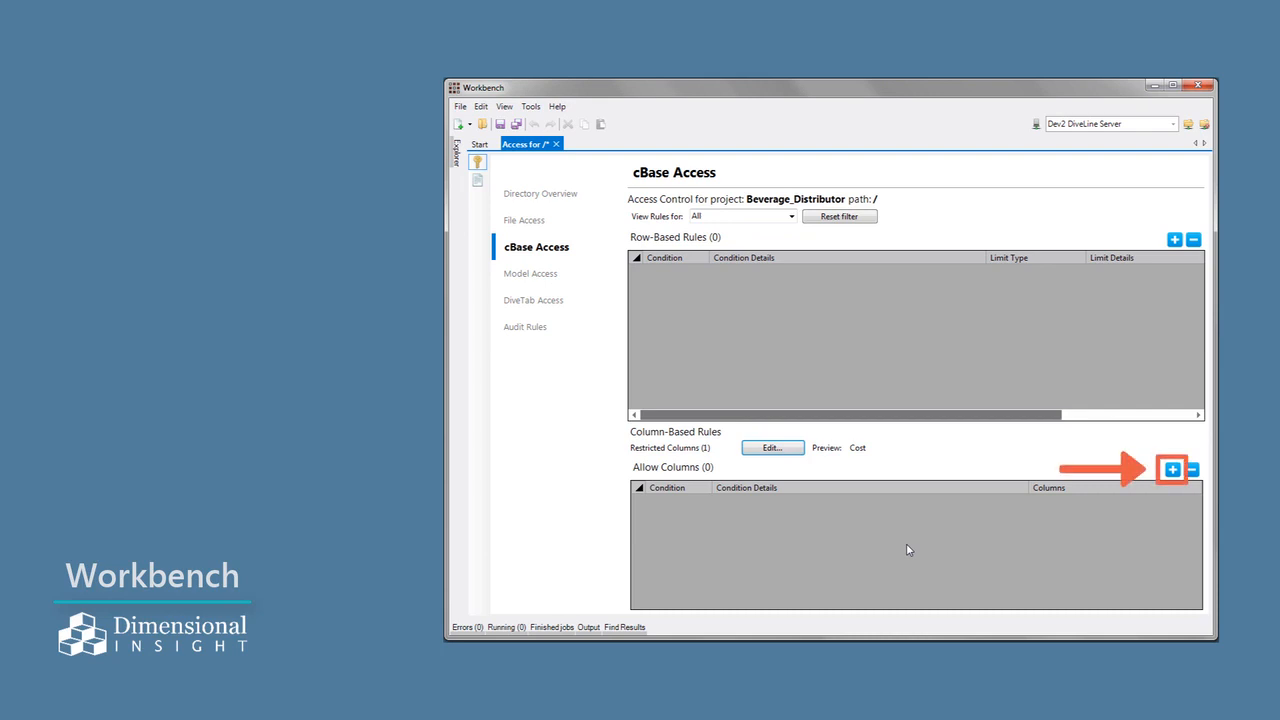
# Step: Add an Allow Columns rule that gives the user _Manager access to the Cost column
pyautogui.click(1170, 470)
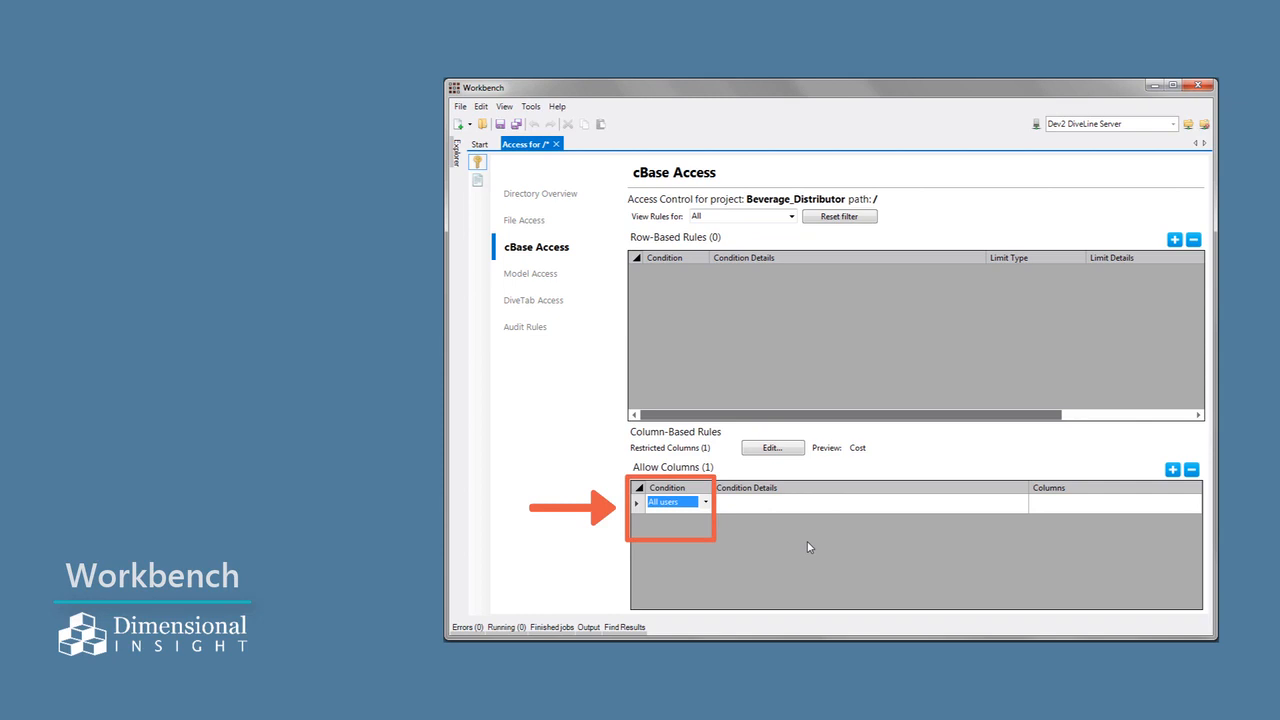
pyautogui.click(706, 502)
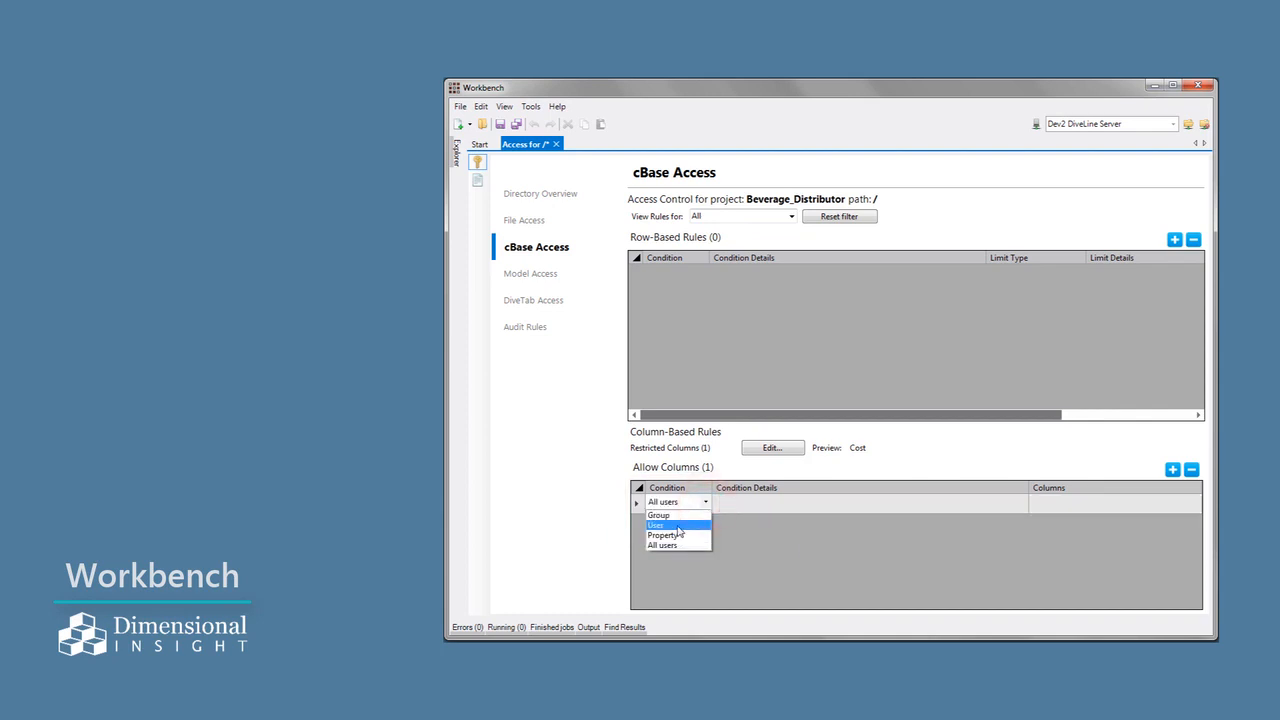
pyautogui.click(677, 524)
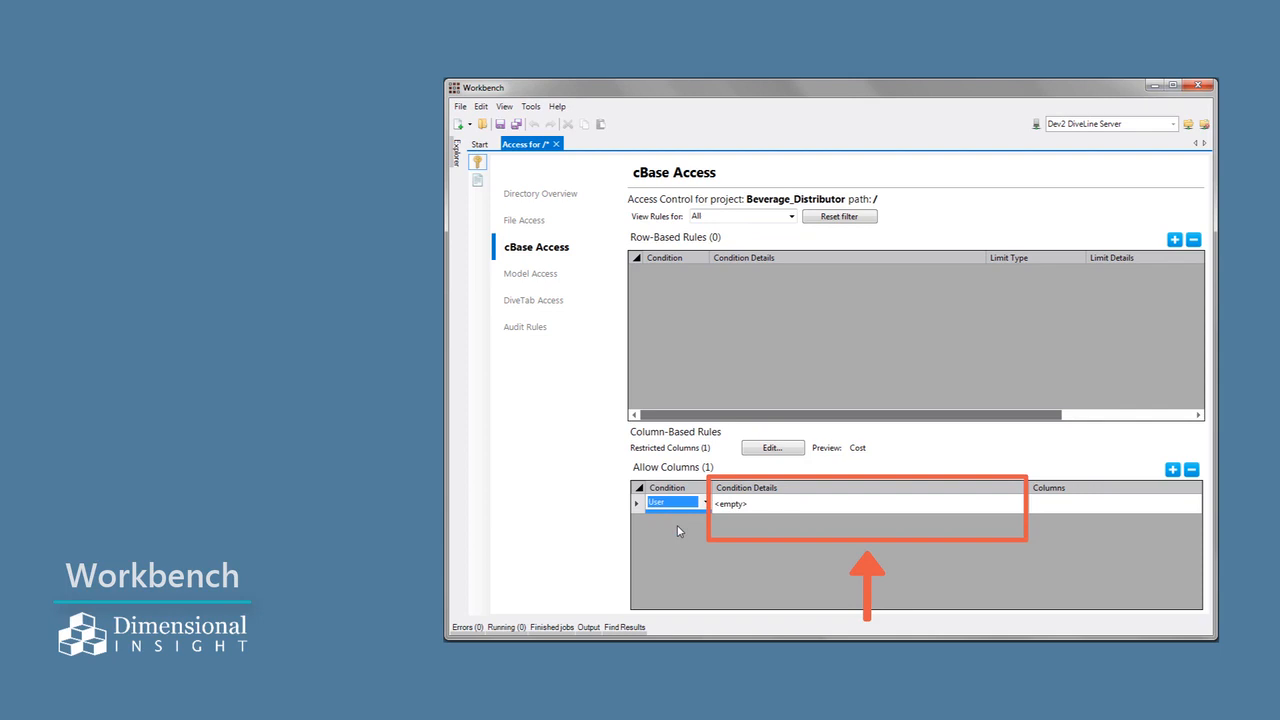
pyautogui.click(766, 503)
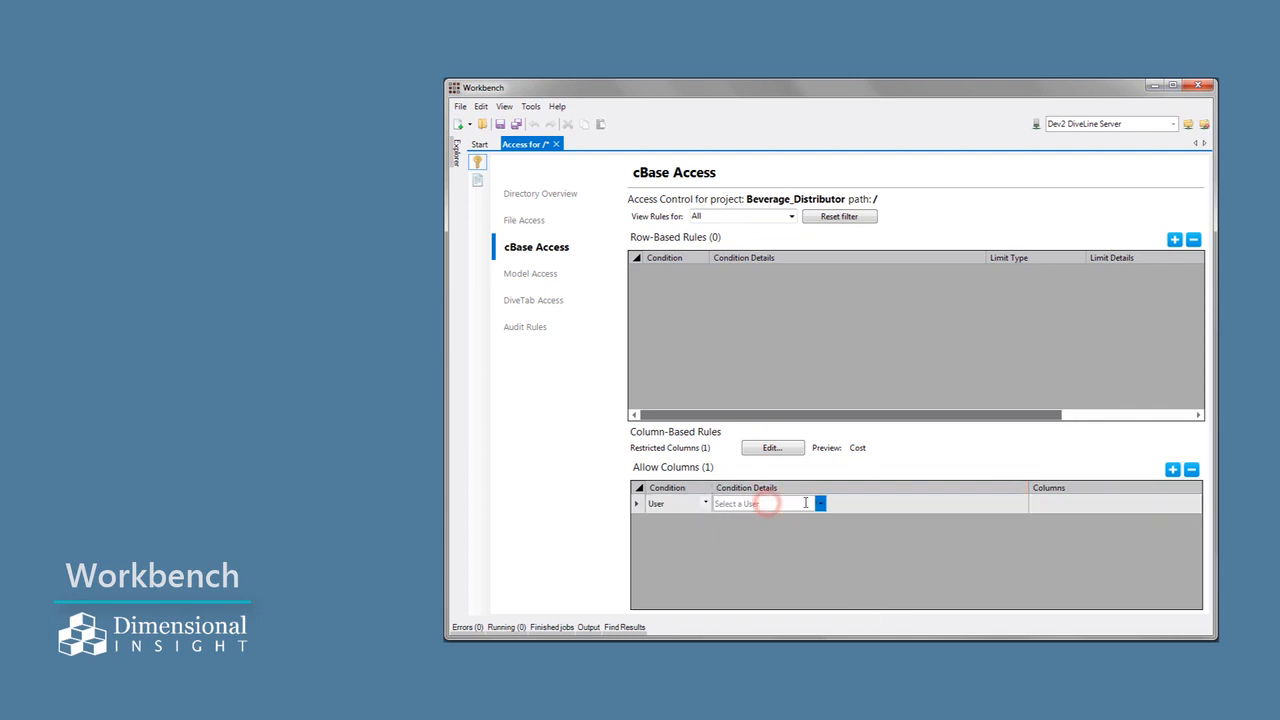
pyautogui.click(820, 503)
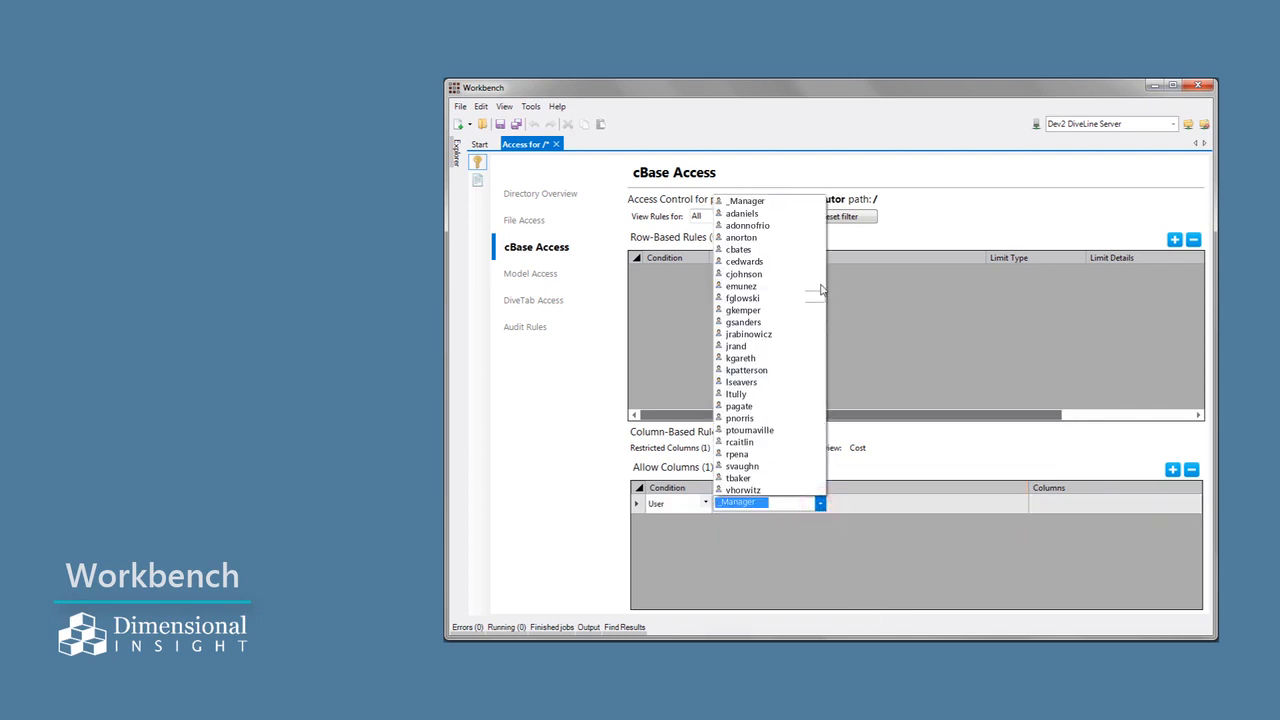
pyautogui.click(815, 203)
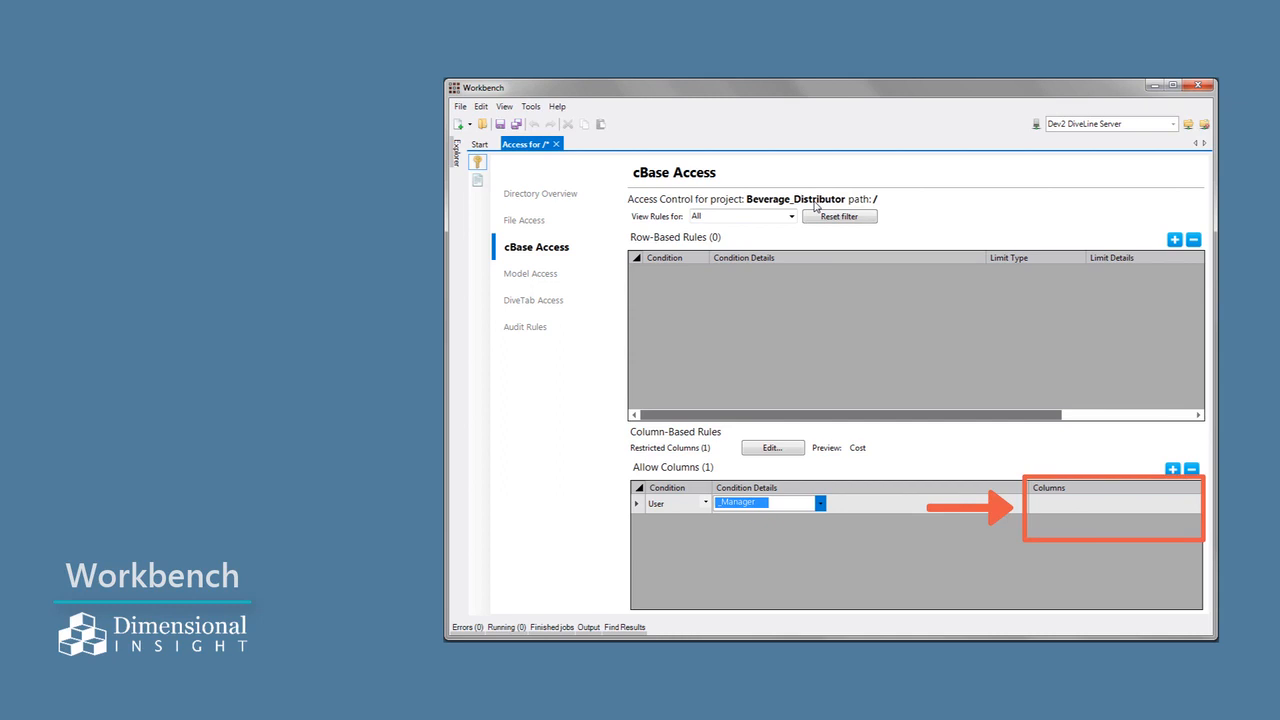
pyautogui.click(1088, 507)
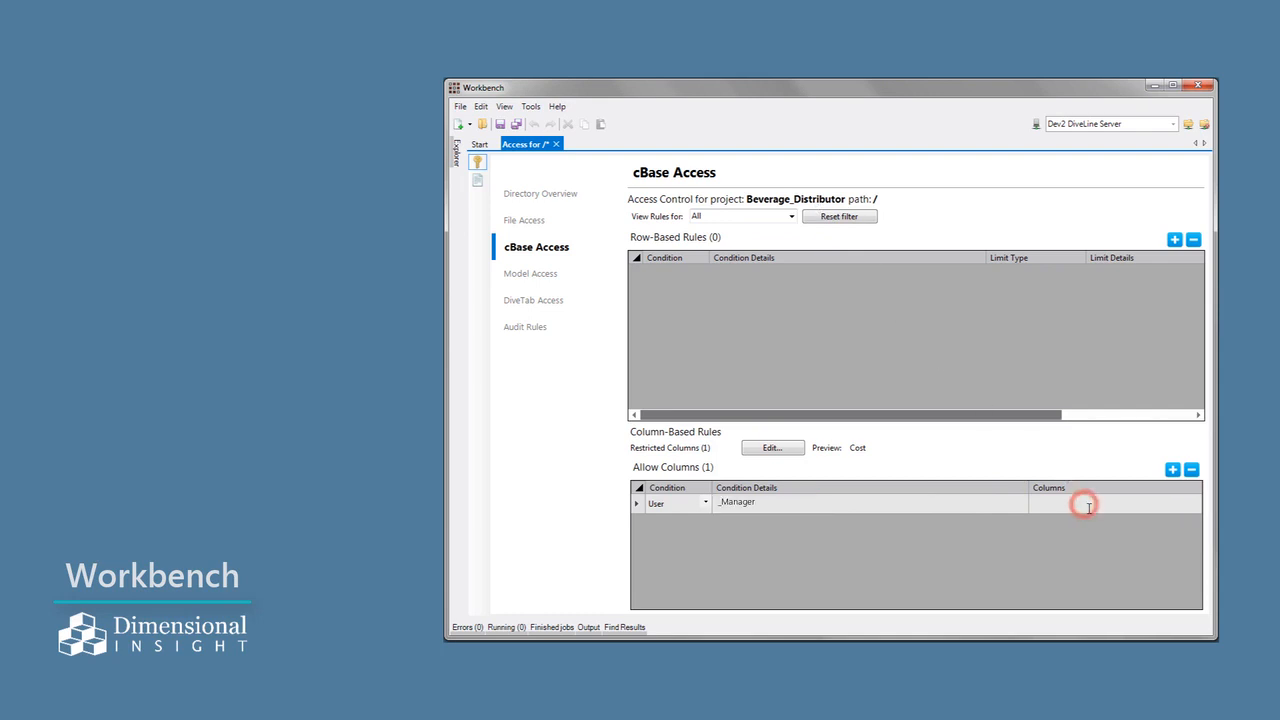
pyautogui.write('Cost')
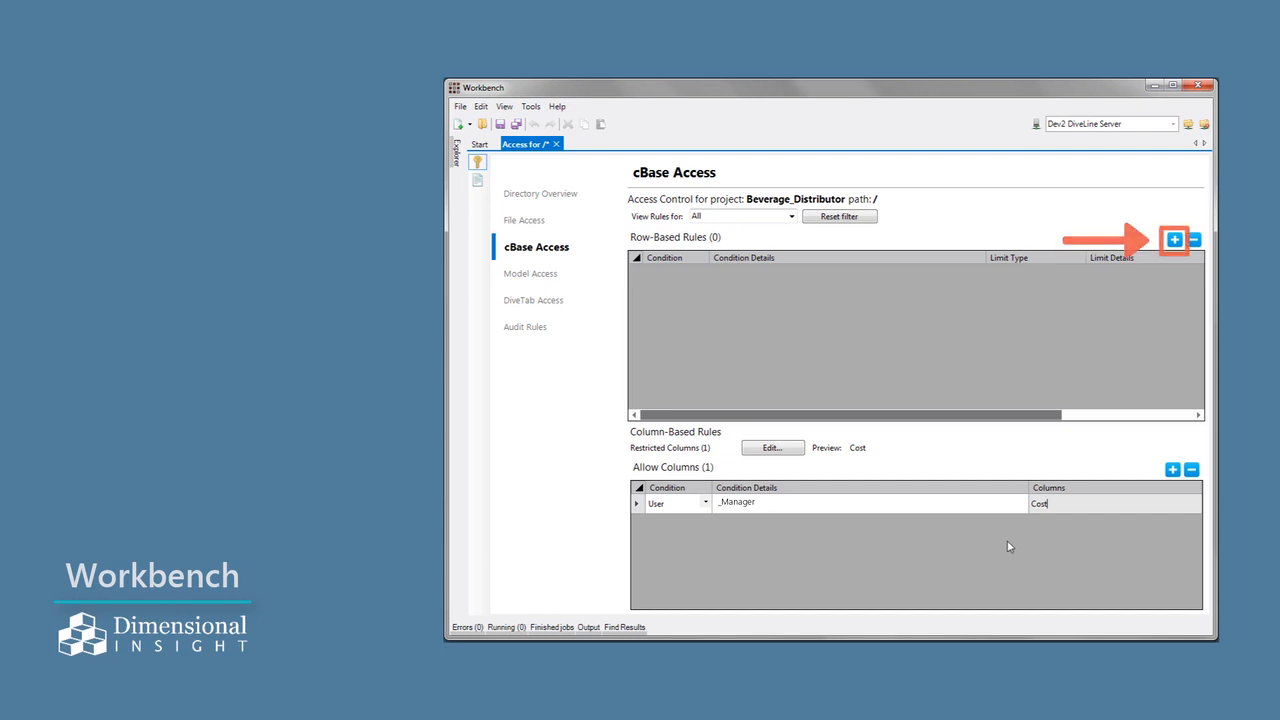
# Step: Add a row-based rule with a Group condition for Team Alpha
pyautogui.click(1175, 240)
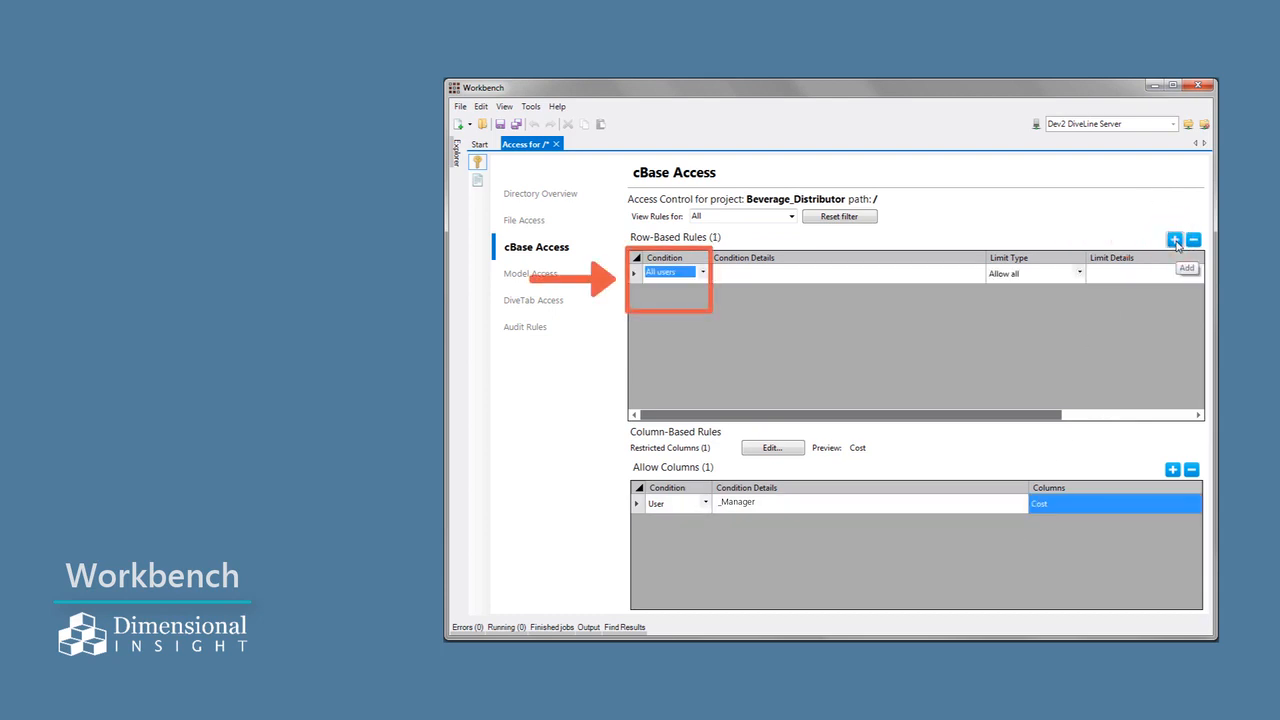
pyautogui.click(698, 273)
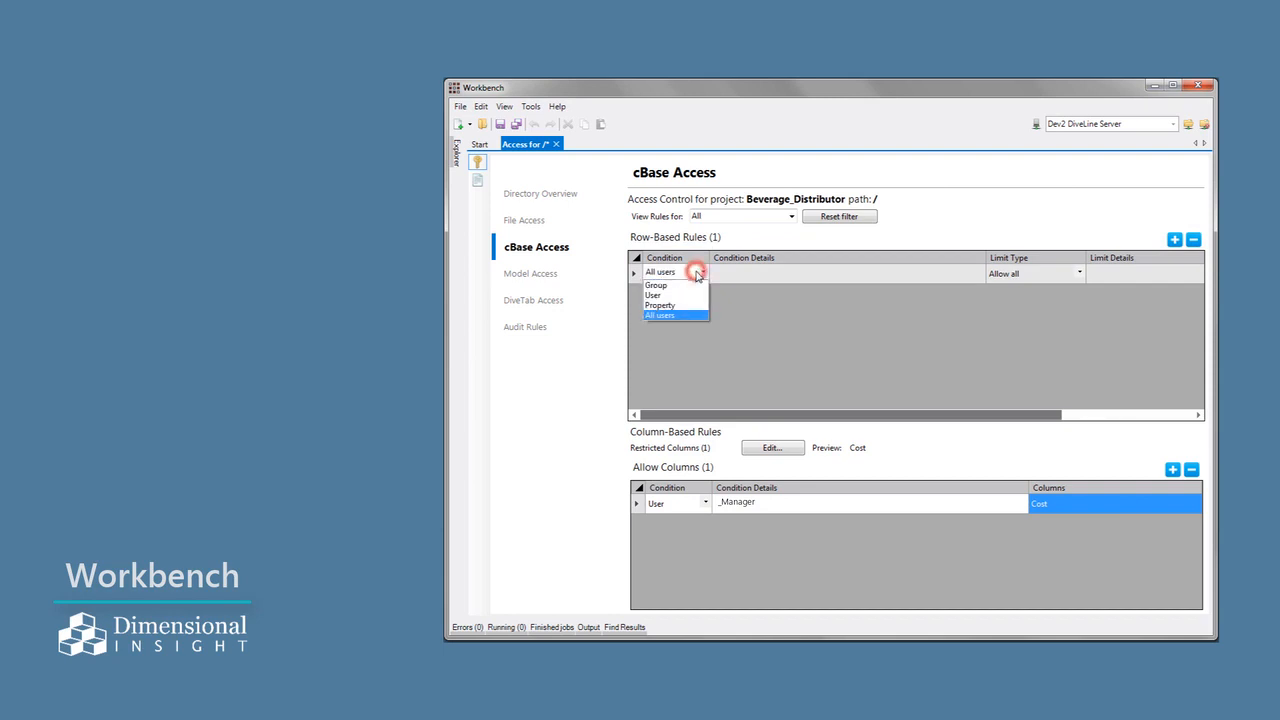
pyautogui.click(656, 285)
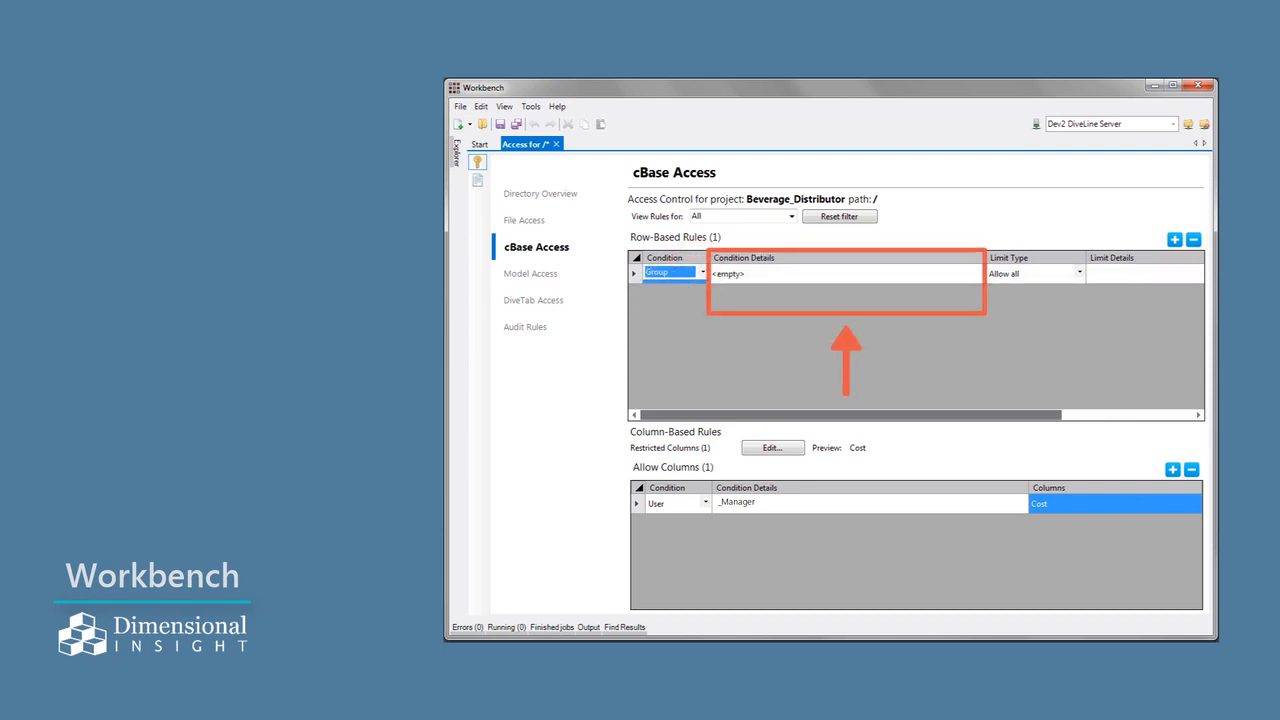
pyautogui.click(781, 276)
pyautogui.click(819, 274)
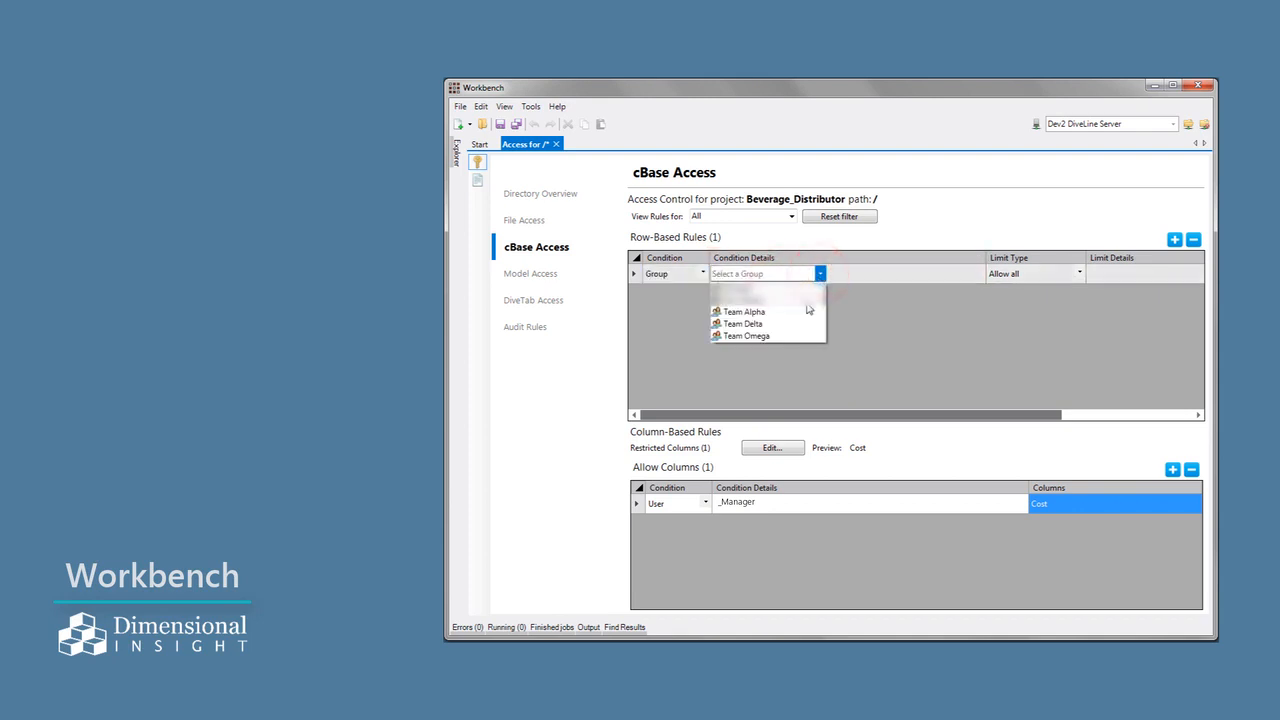
pyautogui.click(797, 304)
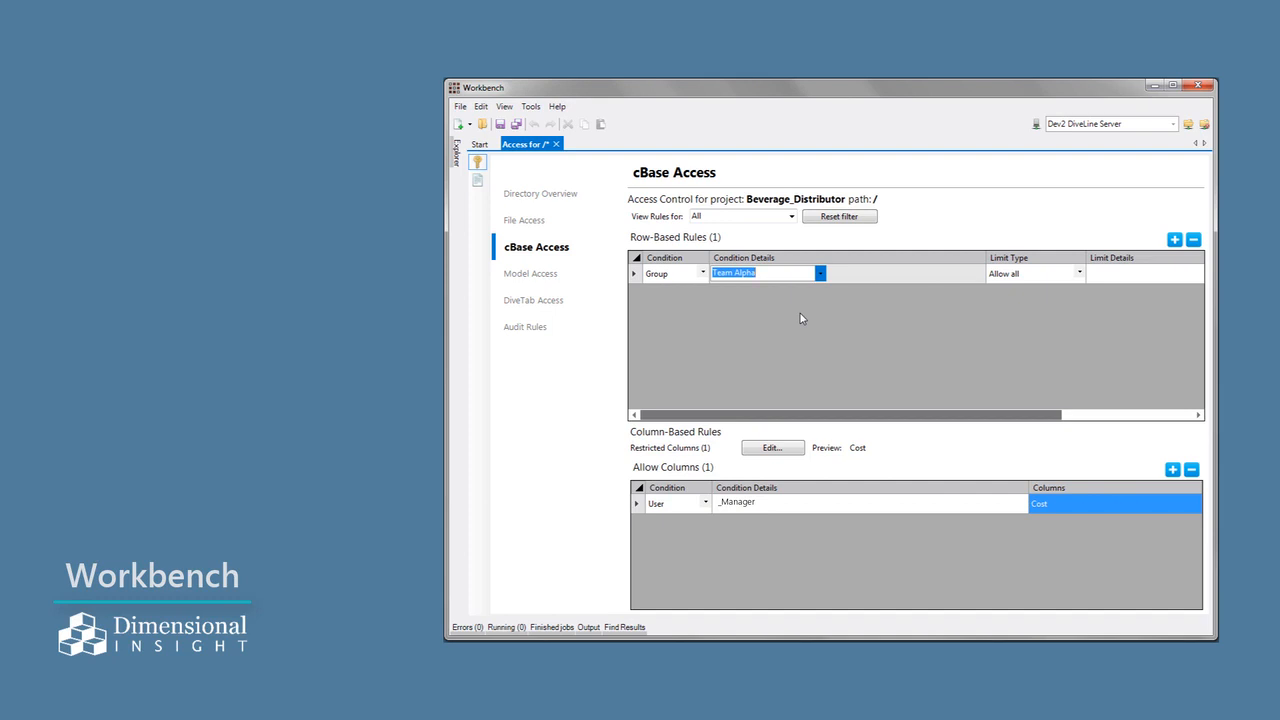
# Step: Limit the Team Alpha rule by values, using column Sales Team with the value Team Alpha
pyautogui.click(1079, 274)
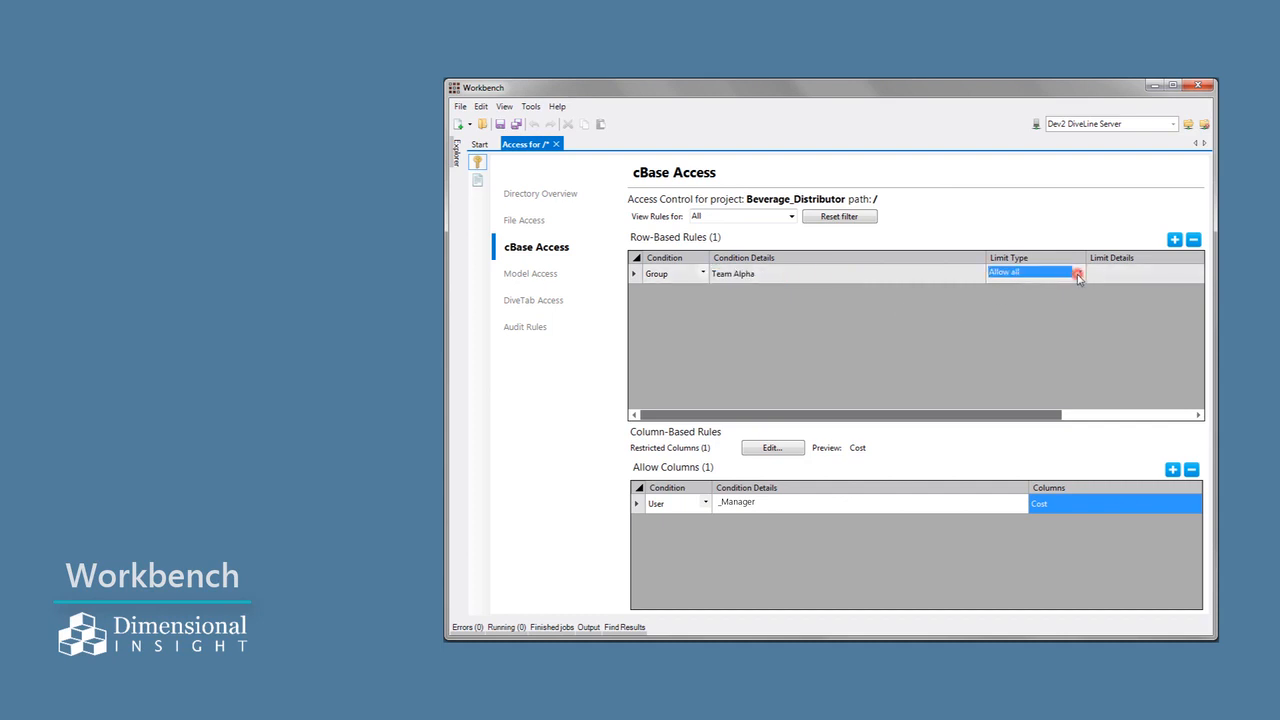
pyautogui.click(1079, 274)
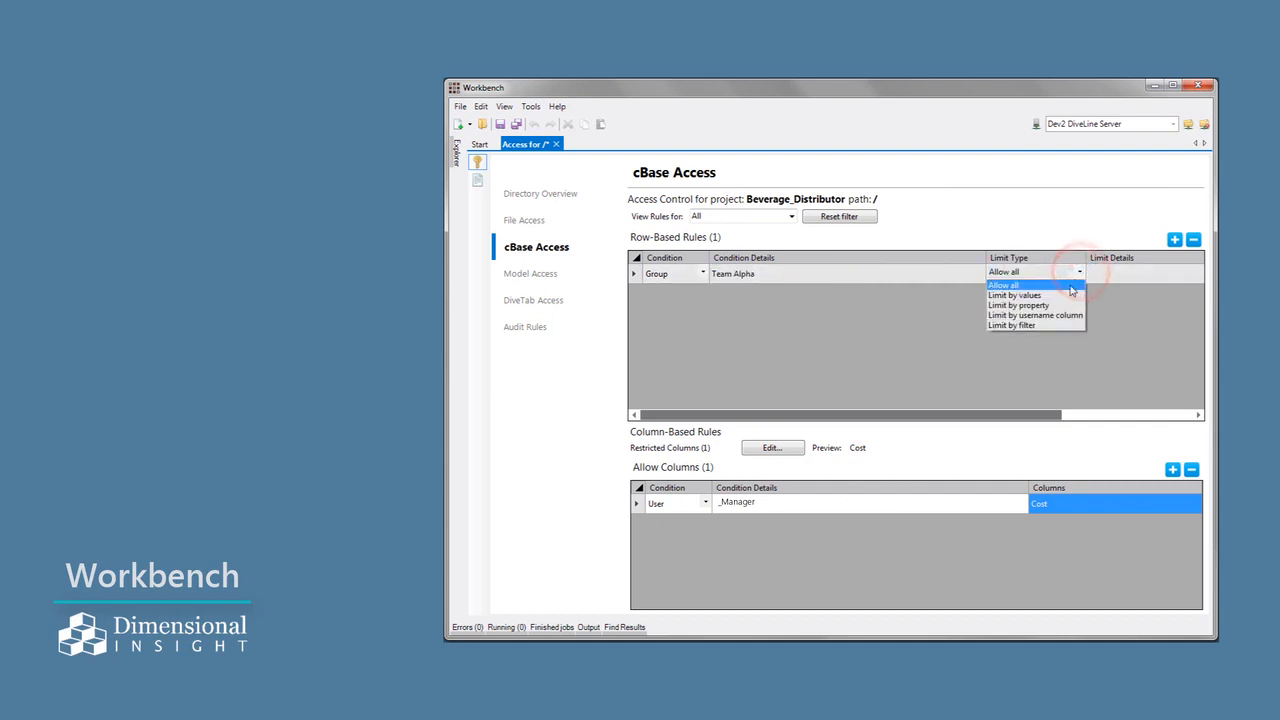
pyautogui.click(1058, 297)
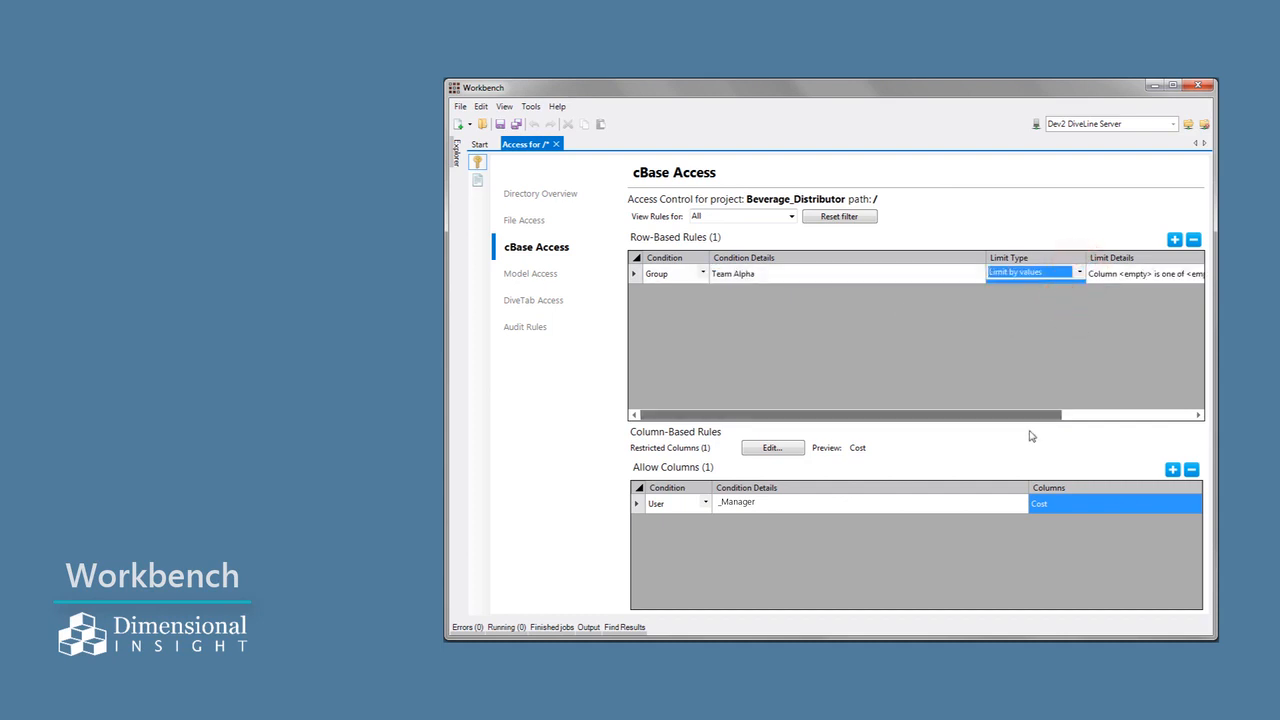
pyautogui.moveTo(1036, 420); pyautogui.dragTo(1190, 435)
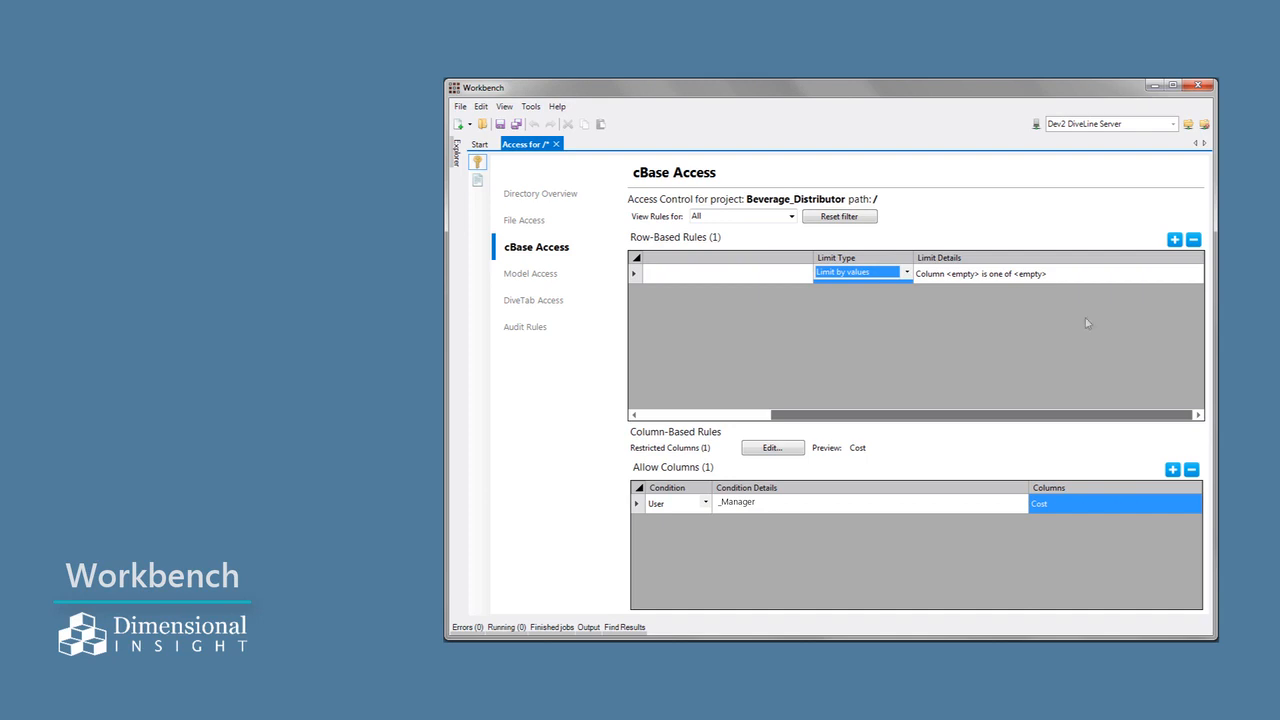
pyautogui.click(955, 278)
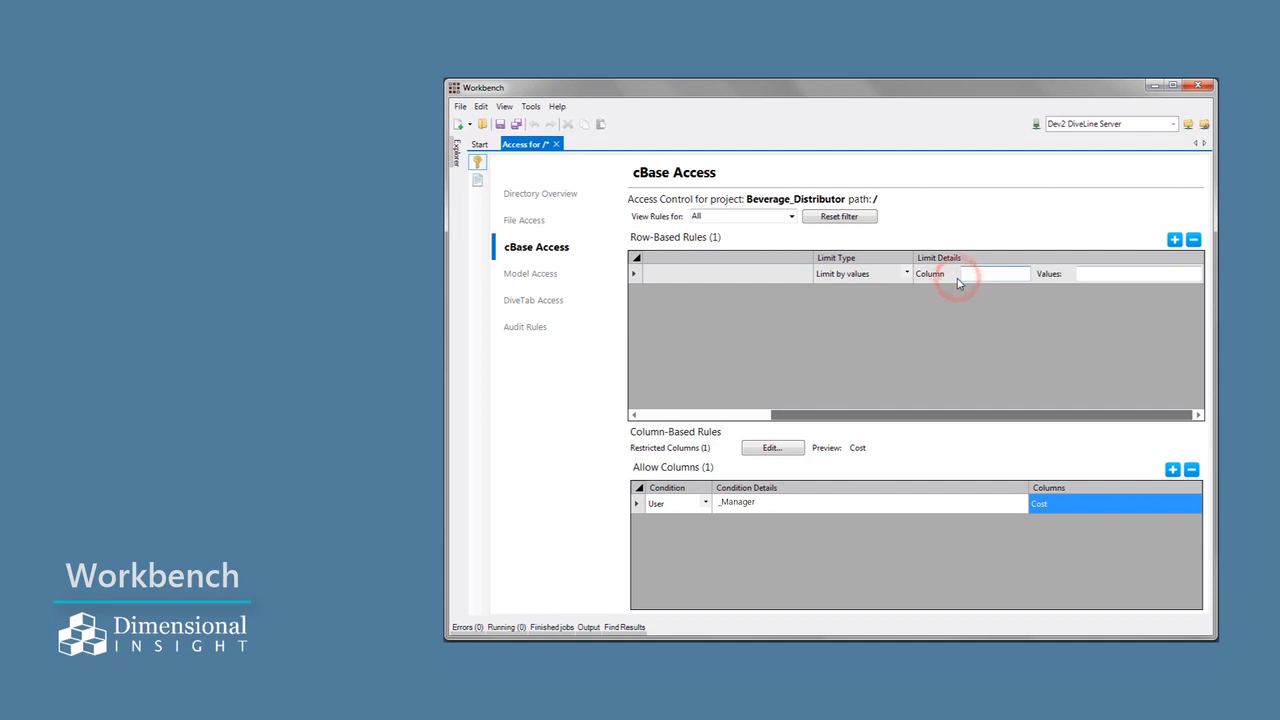
pyautogui.write('Sales Team')
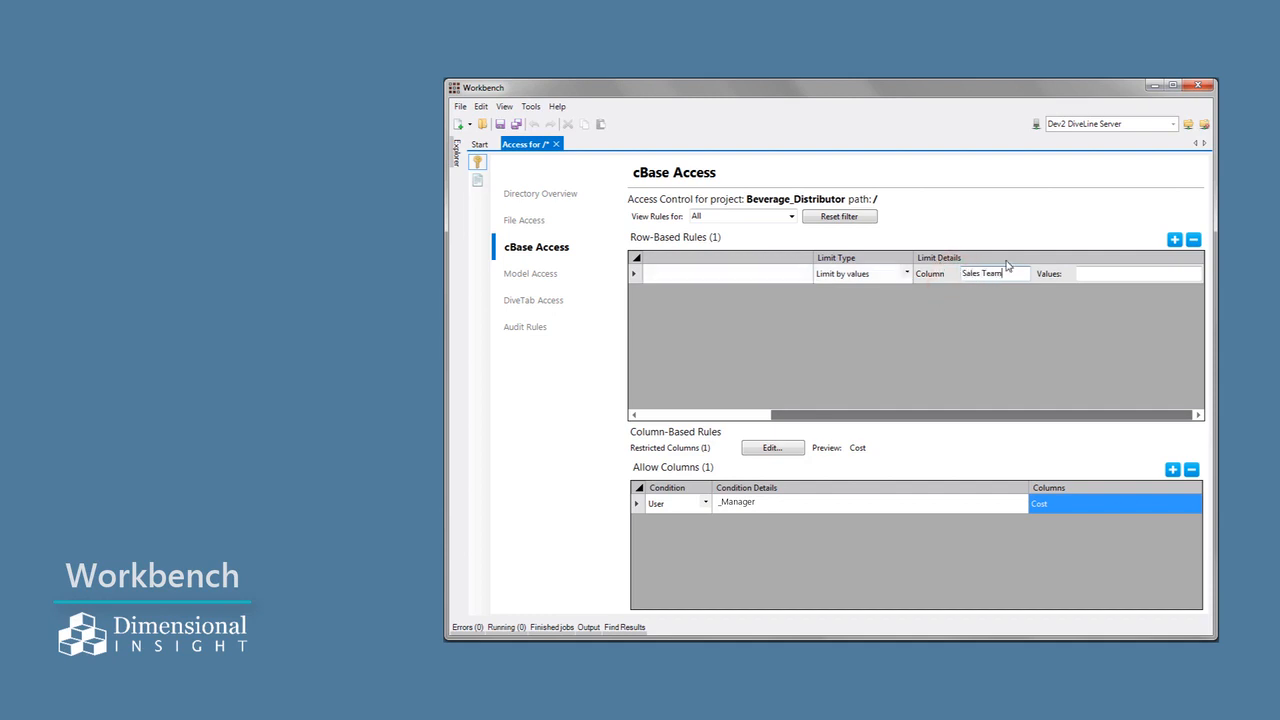
pyautogui.click(1118, 272)
pyautogui.write('Team Alpha')
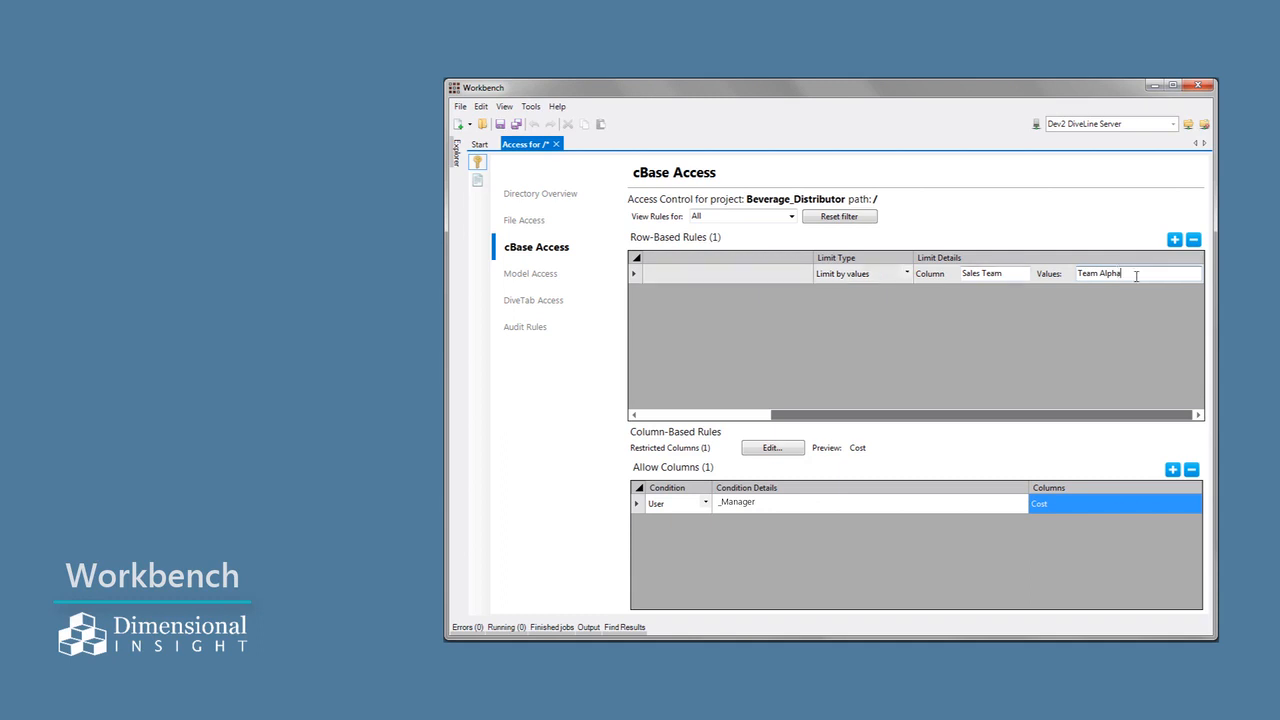
# Step: Add a second row-based rule with a Group condition for Team Delta
pyautogui.click(1174, 239)
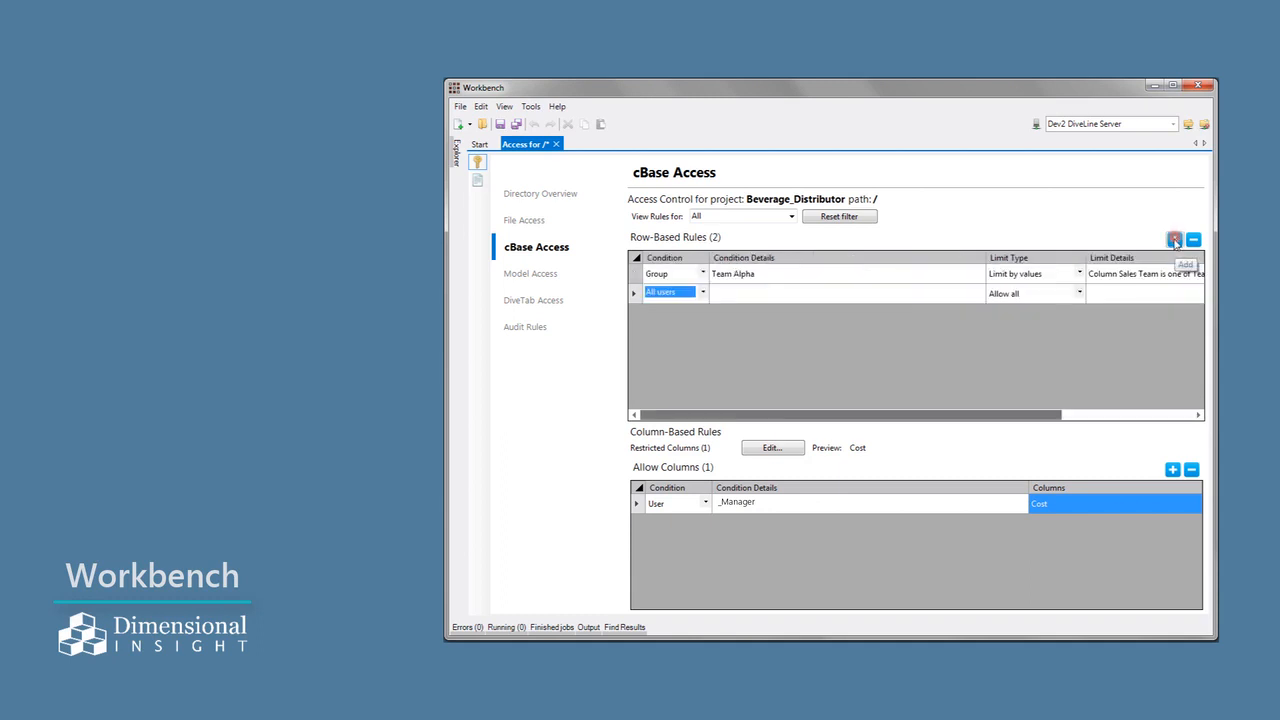
pyautogui.click(703, 293)
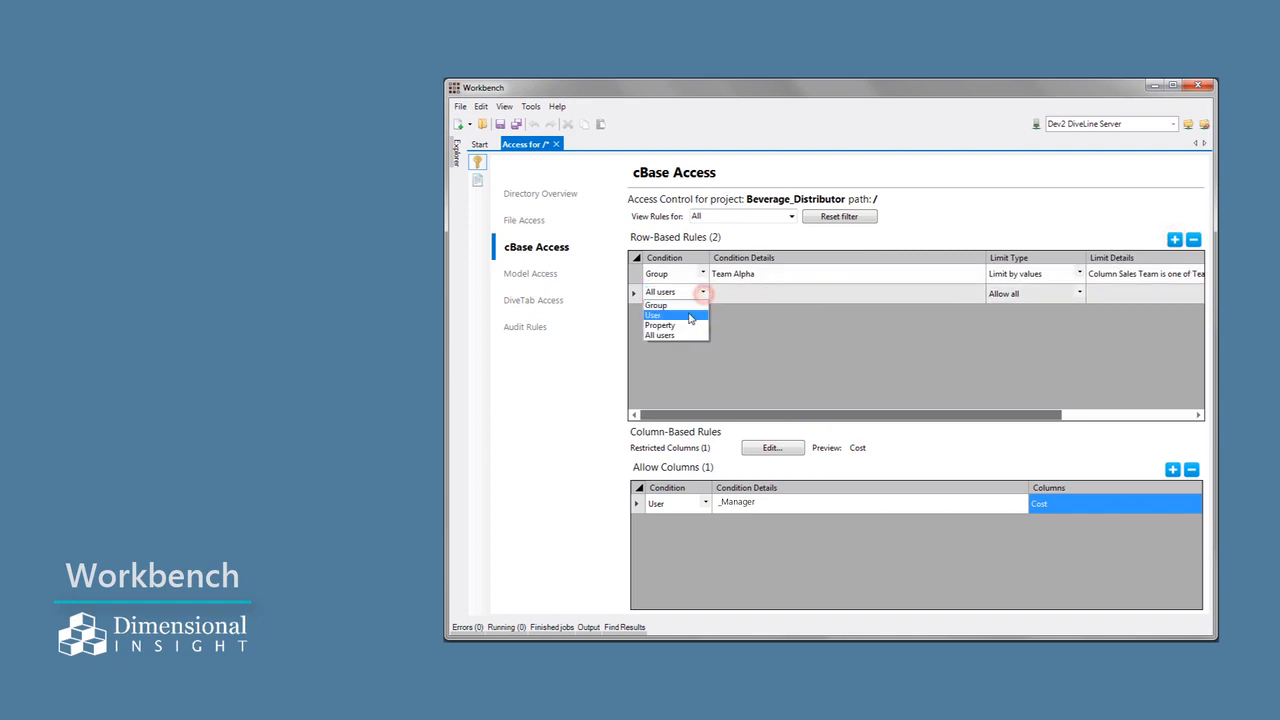
pyautogui.click(685, 303)
pyautogui.click(780, 294)
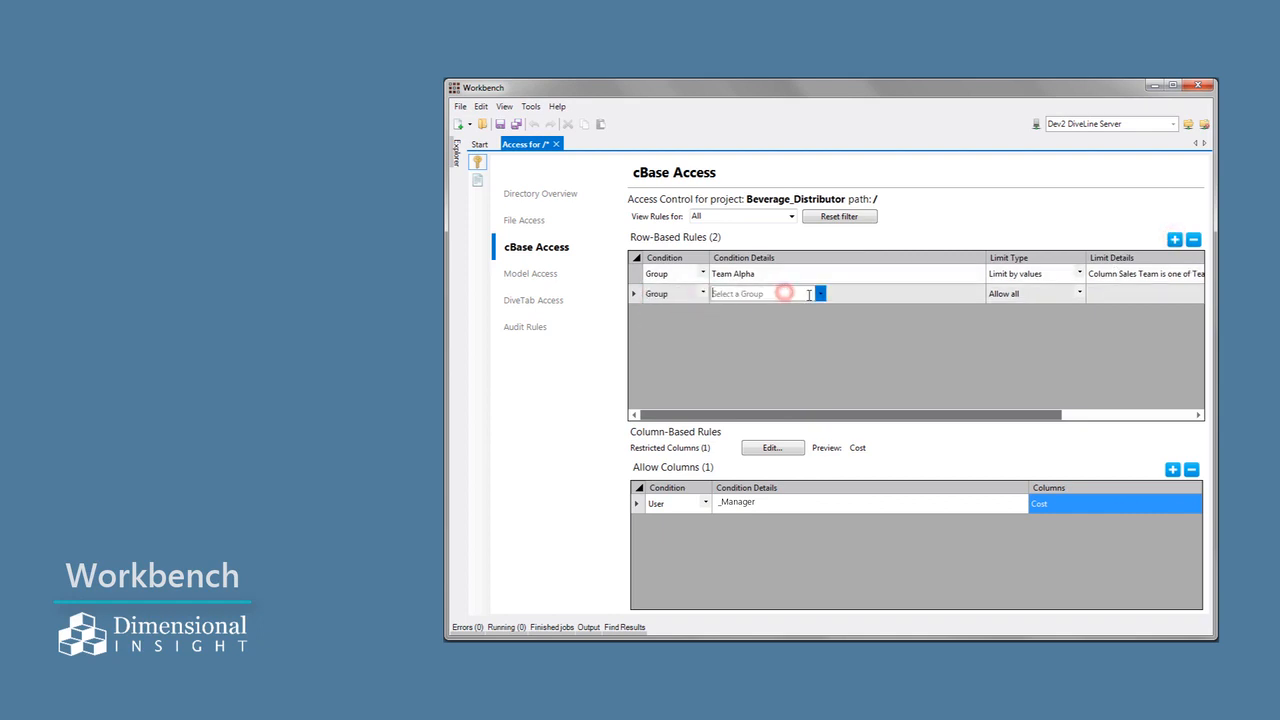
pyautogui.click(819, 294)
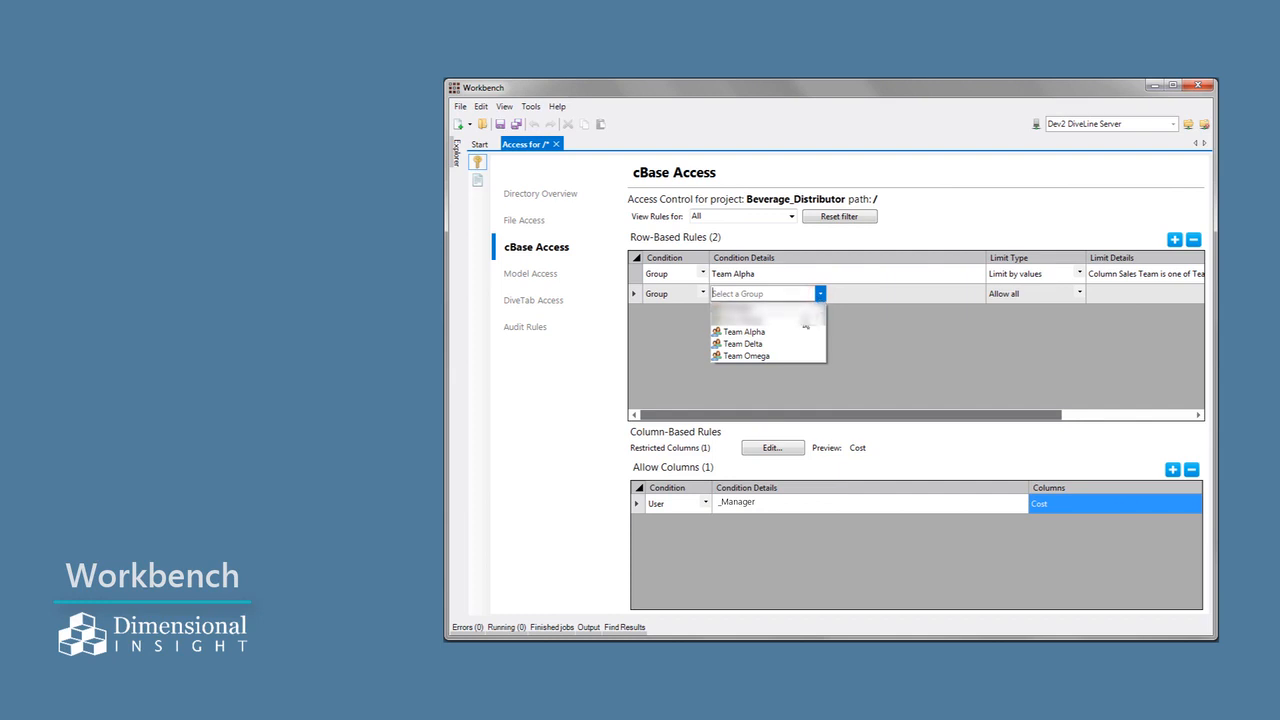
pyautogui.click(784, 344)
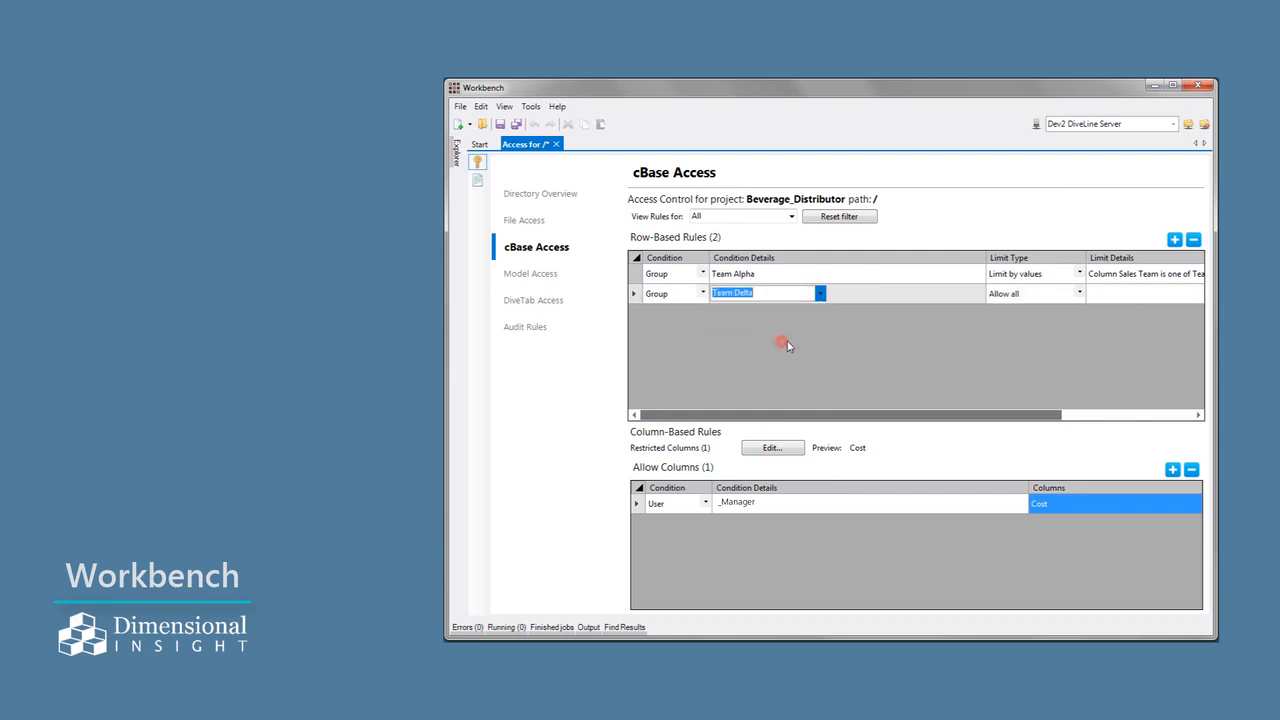
# Step: Limit the Team Delta rule by values, using column Sales Team with the value Team Delta
pyautogui.click(1077, 294)
pyautogui.click(1078, 293)
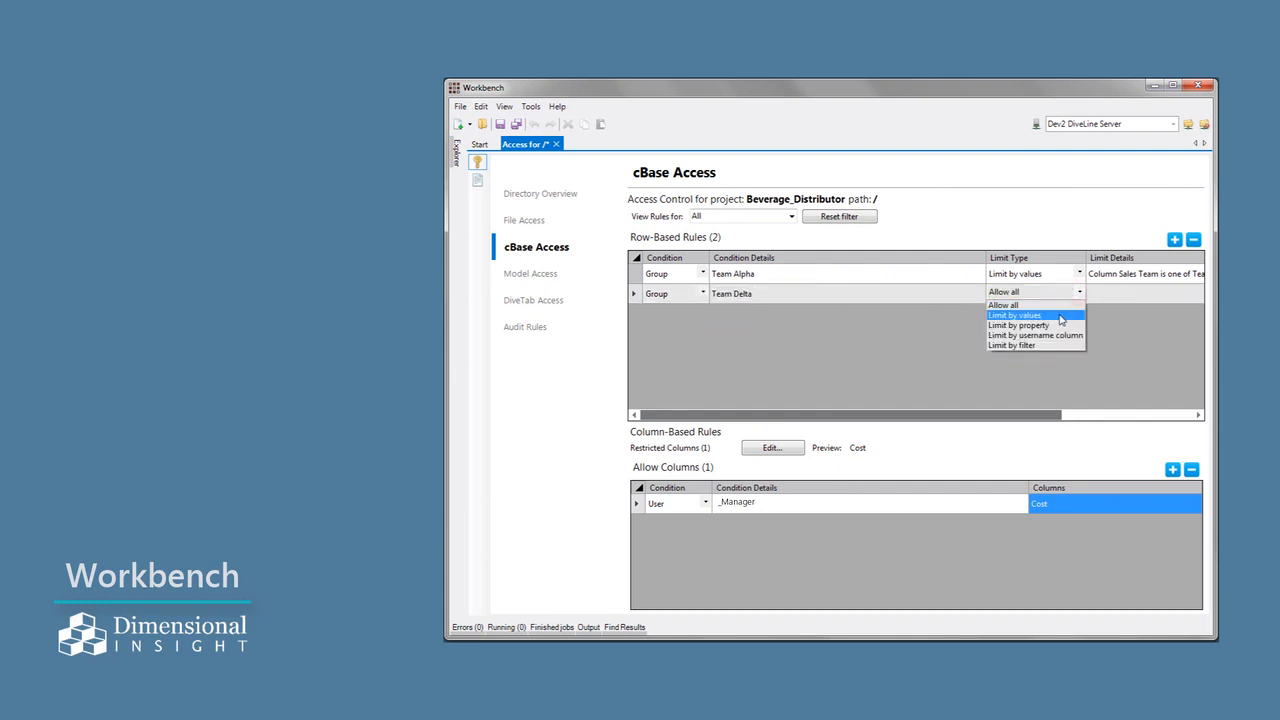
pyautogui.click(1060, 316)
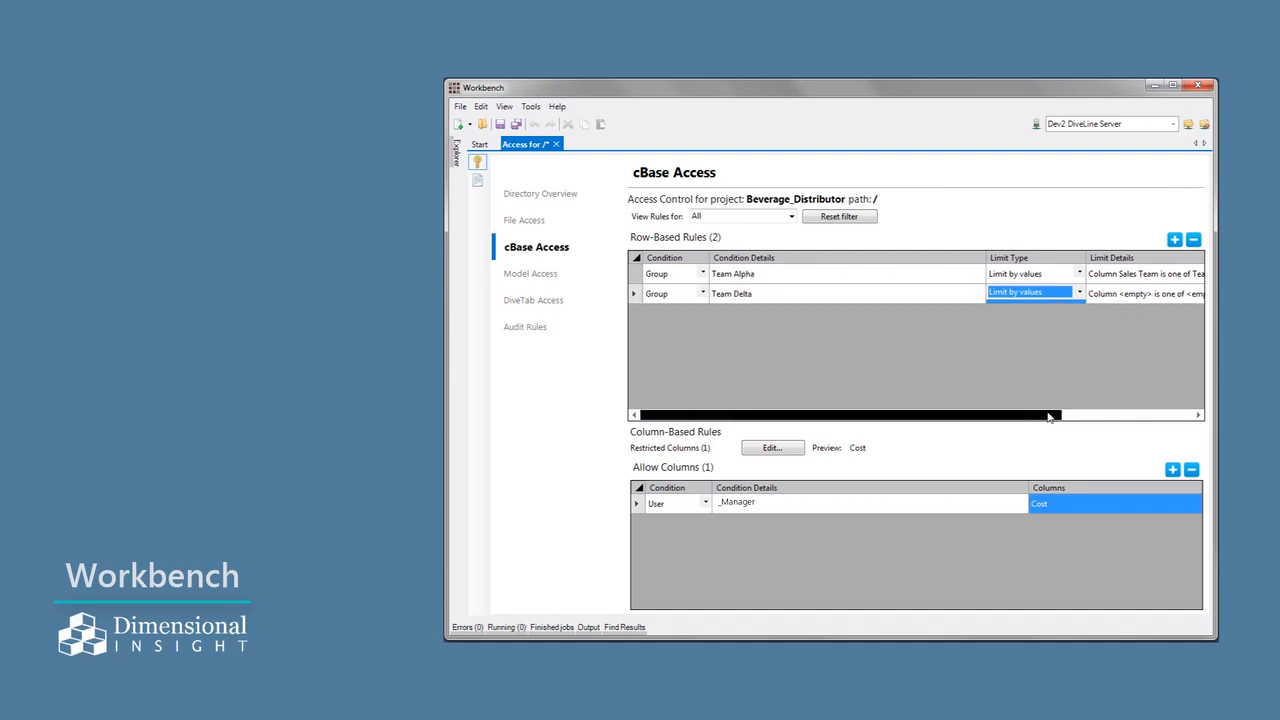
pyautogui.moveTo(1054, 414); pyautogui.dragTo(1154, 414)
pyautogui.click(995, 298)
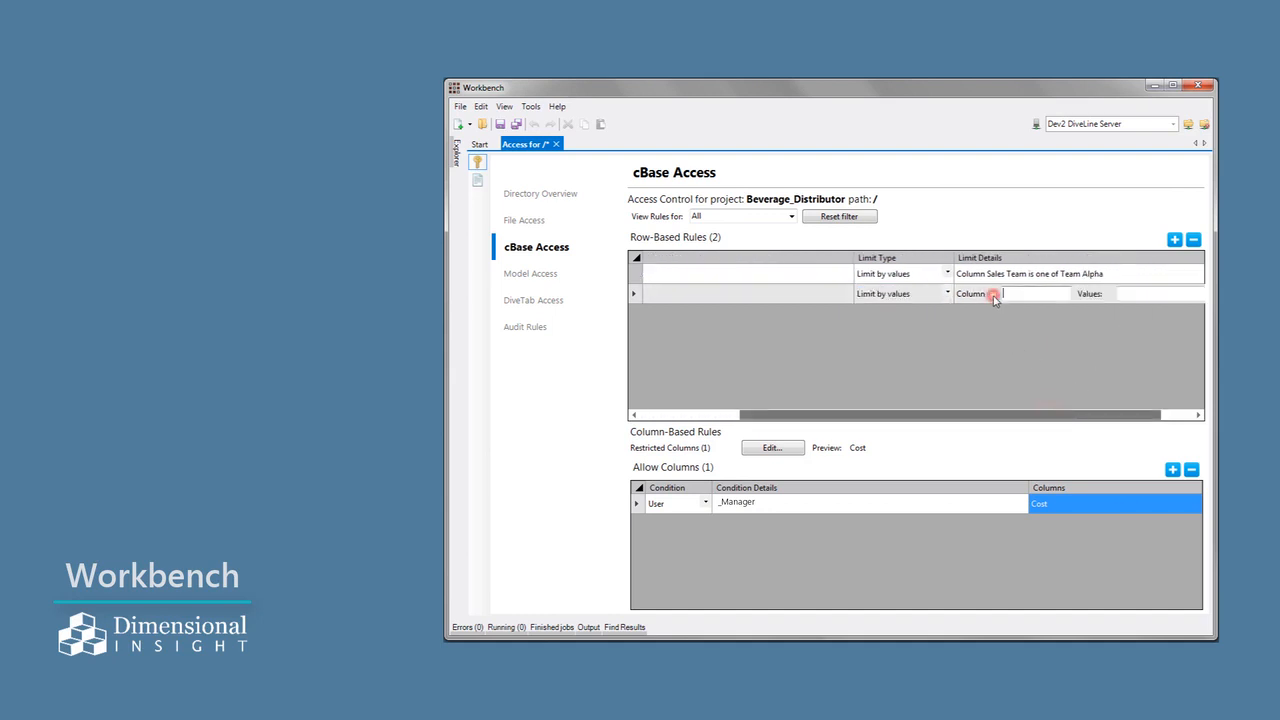
pyautogui.write('Sales Team')
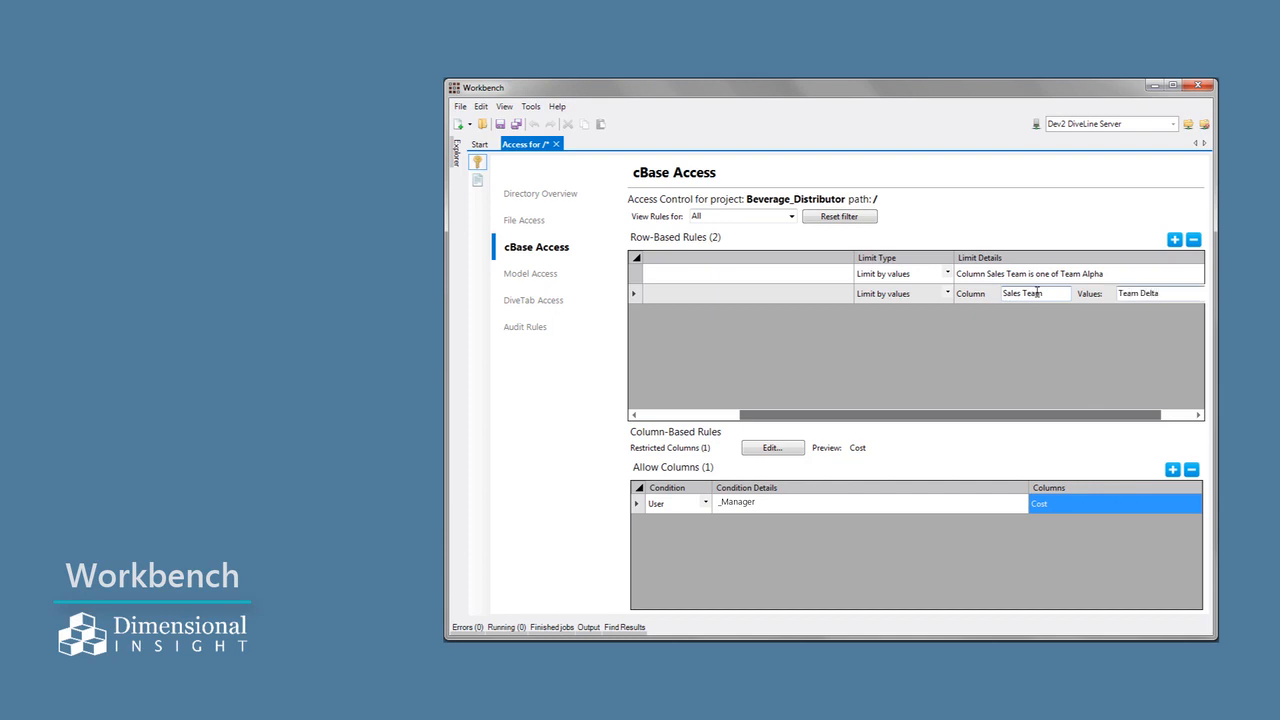
# Step: Add a third row-based rule with a Group condition for Team Omega
pyautogui.click(1175, 240)
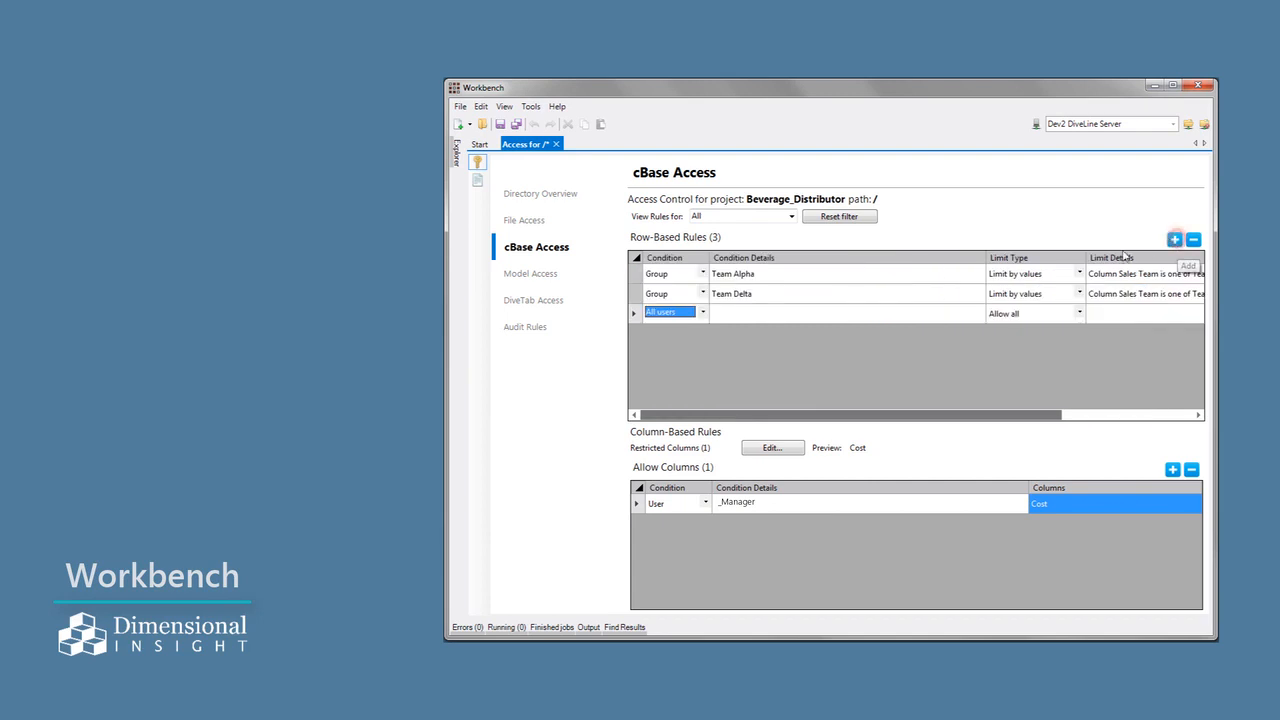
pyautogui.click(703, 313)
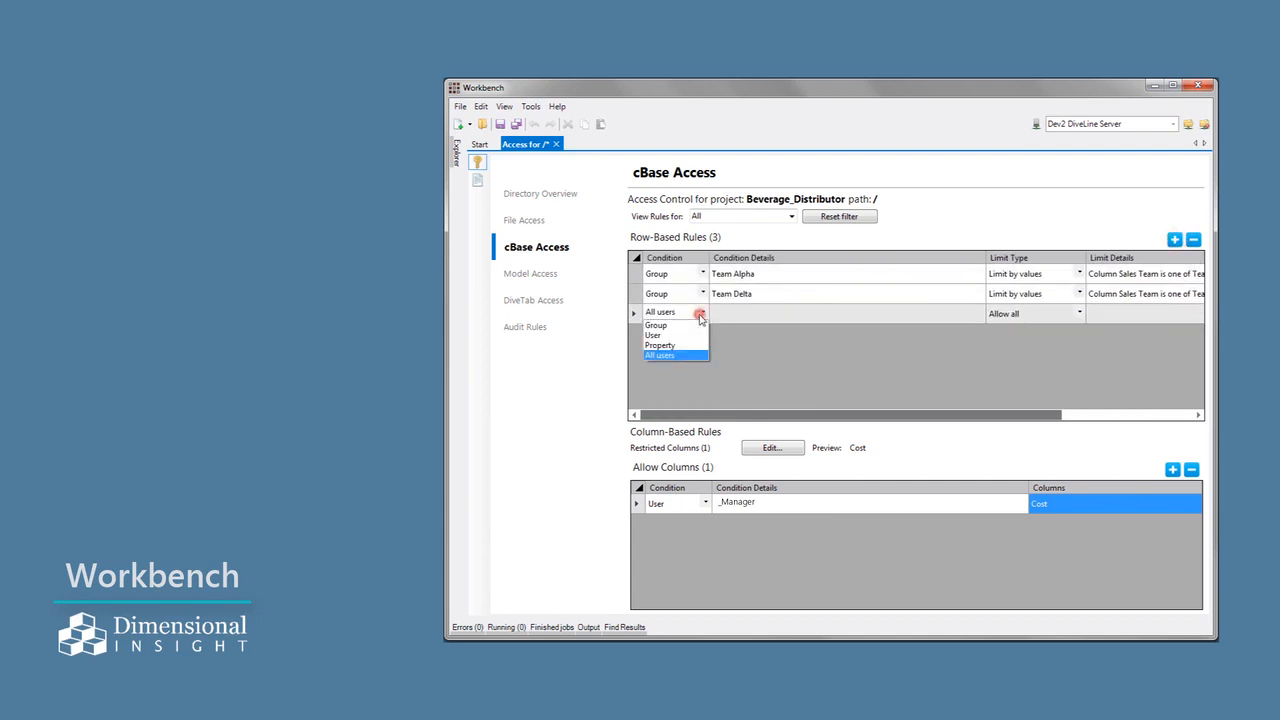
pyautogui.click(686, 326)
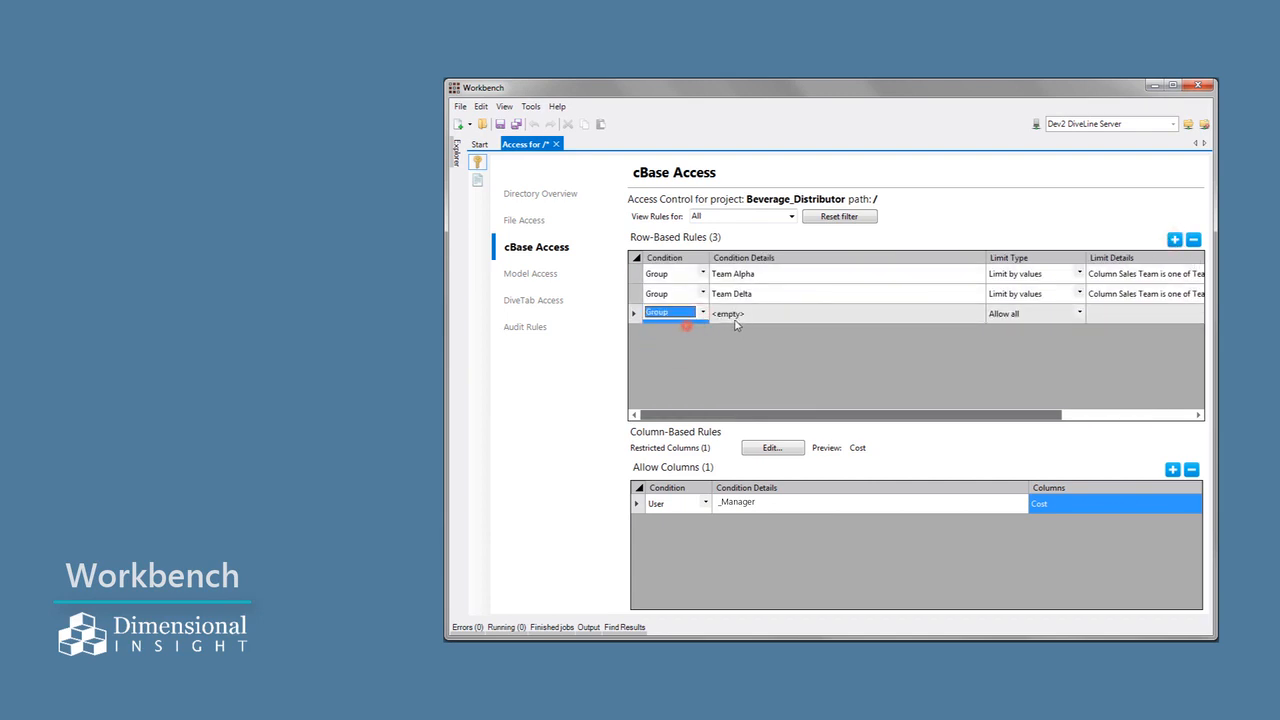
pyautogui.click(775, 316)
pyautogui.click(775, 315)
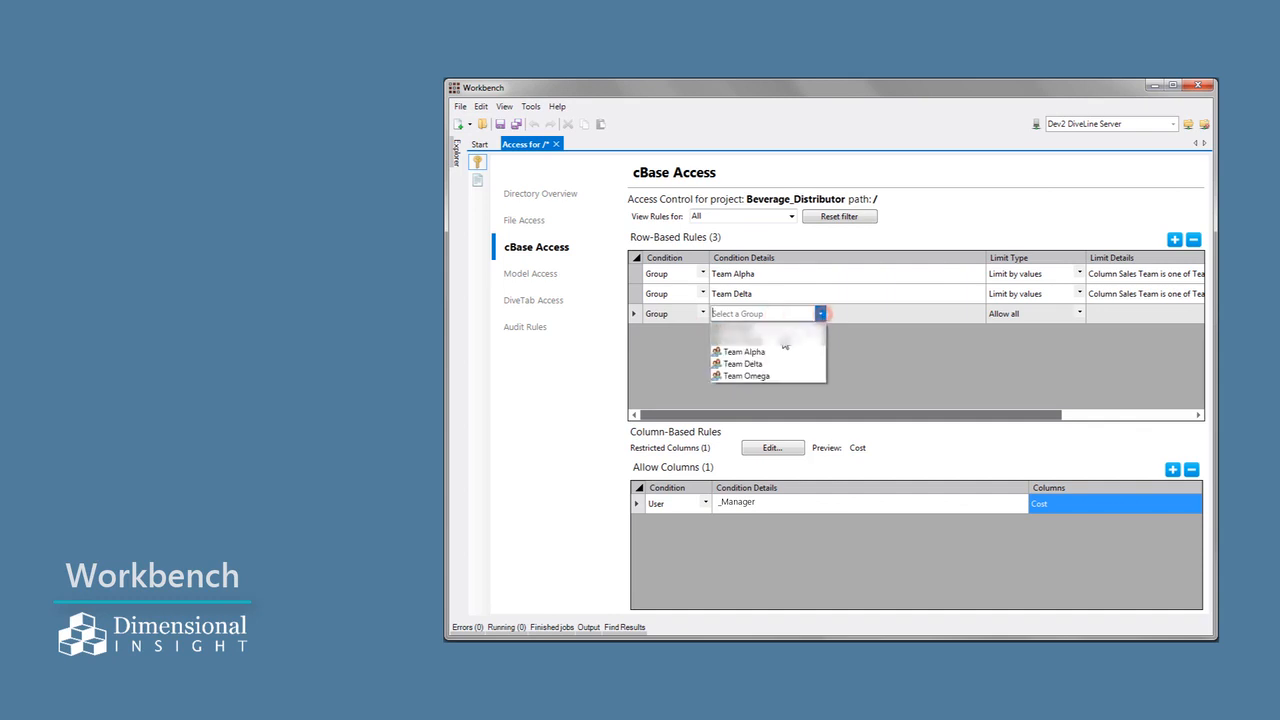
pyautogui.click(772, 376)
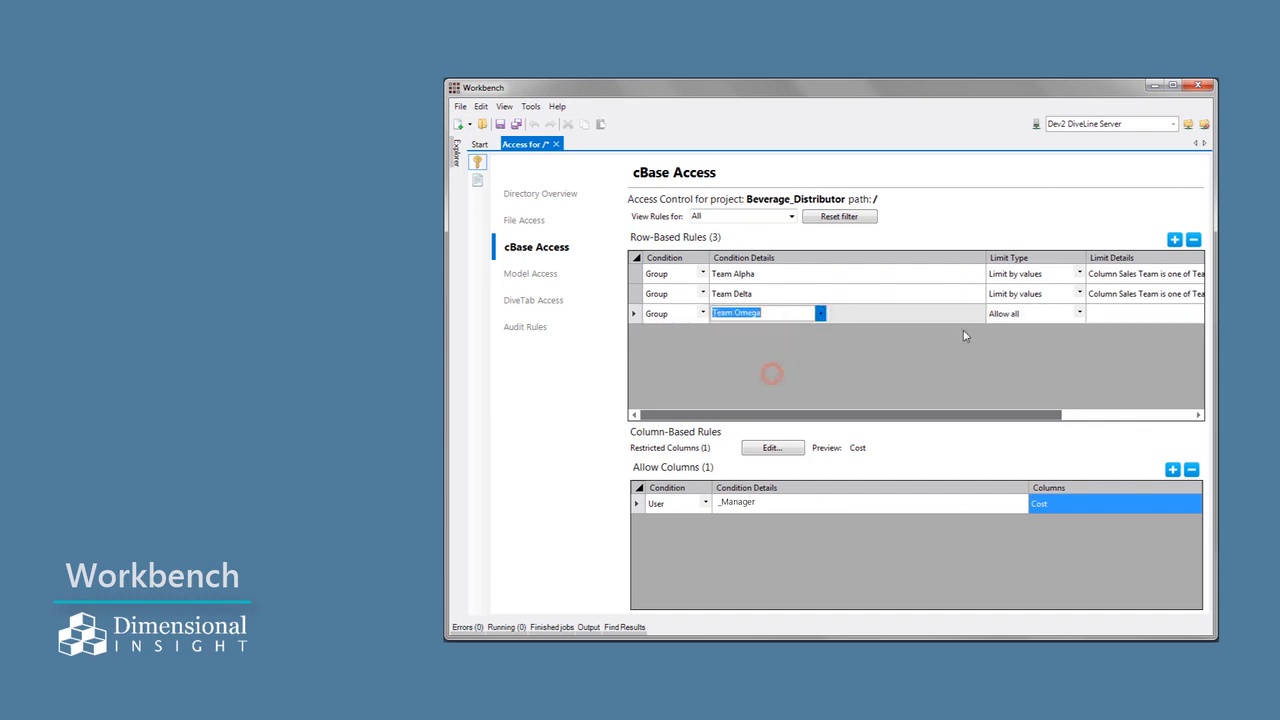
# Step: Limit the Team Omega rule by values, using column Sales Team with the value Team Omega, and save the access rules
pyautogui.click(1079, 316)
pyautogui.click(1079, 314)
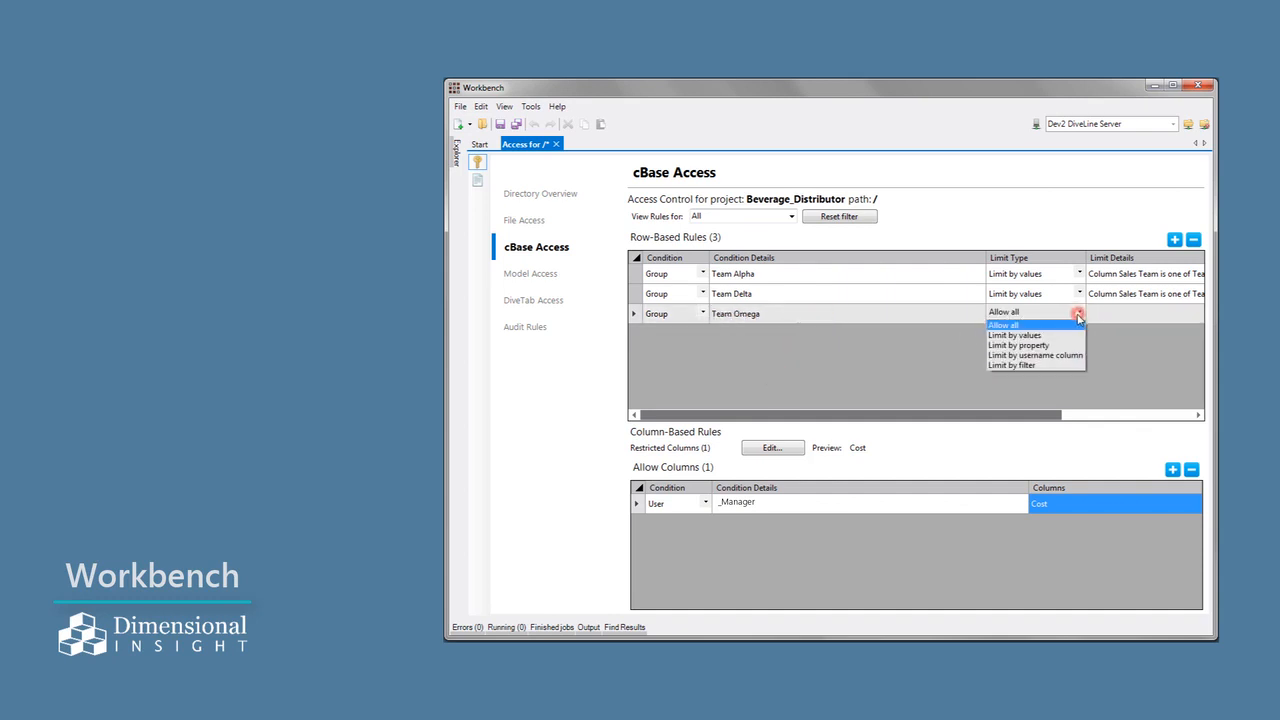
pyautogui.click(1043, 336)
pyautogui.moveTo(1015, 418); pyautogui.dragTo(1145, 427)
pyautogui.click(962, 314)
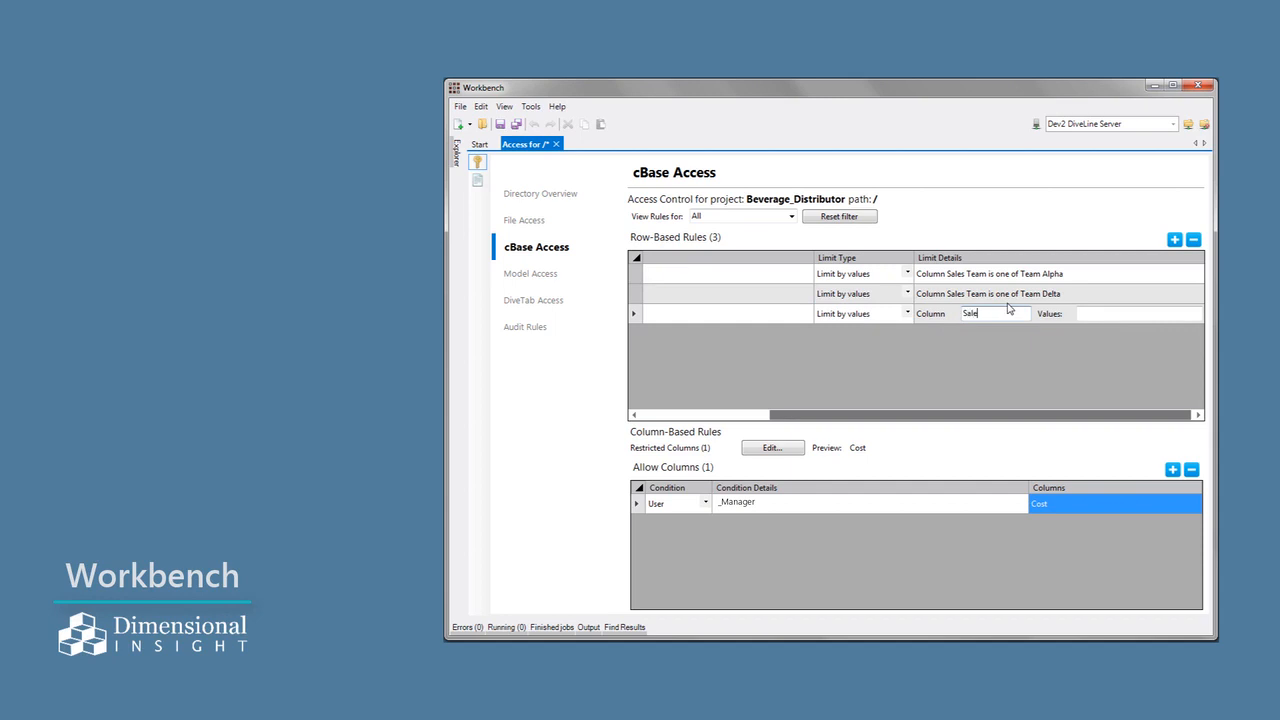
pyautogui.write('Sales Team')
pyautogui.press('Tab')
pyautogui.write('Team Omega')
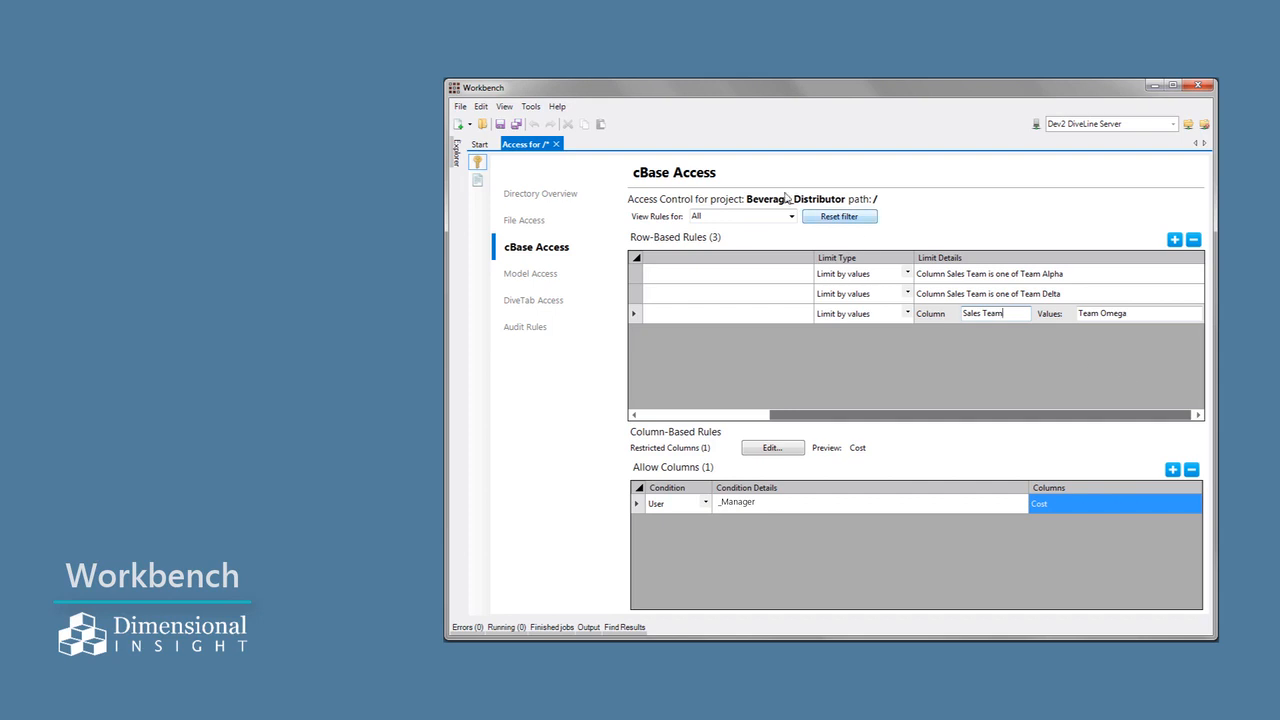
pyautogui.click(460, 106)
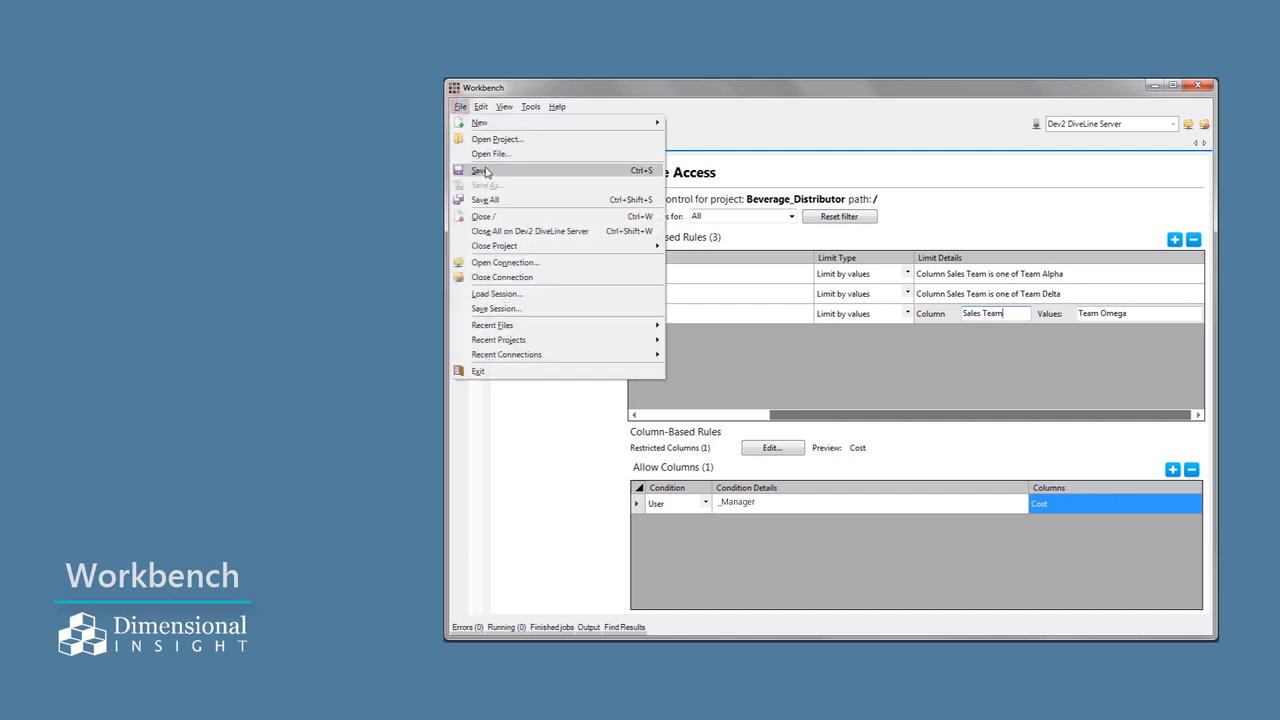
pyautogui.click(482, 171)
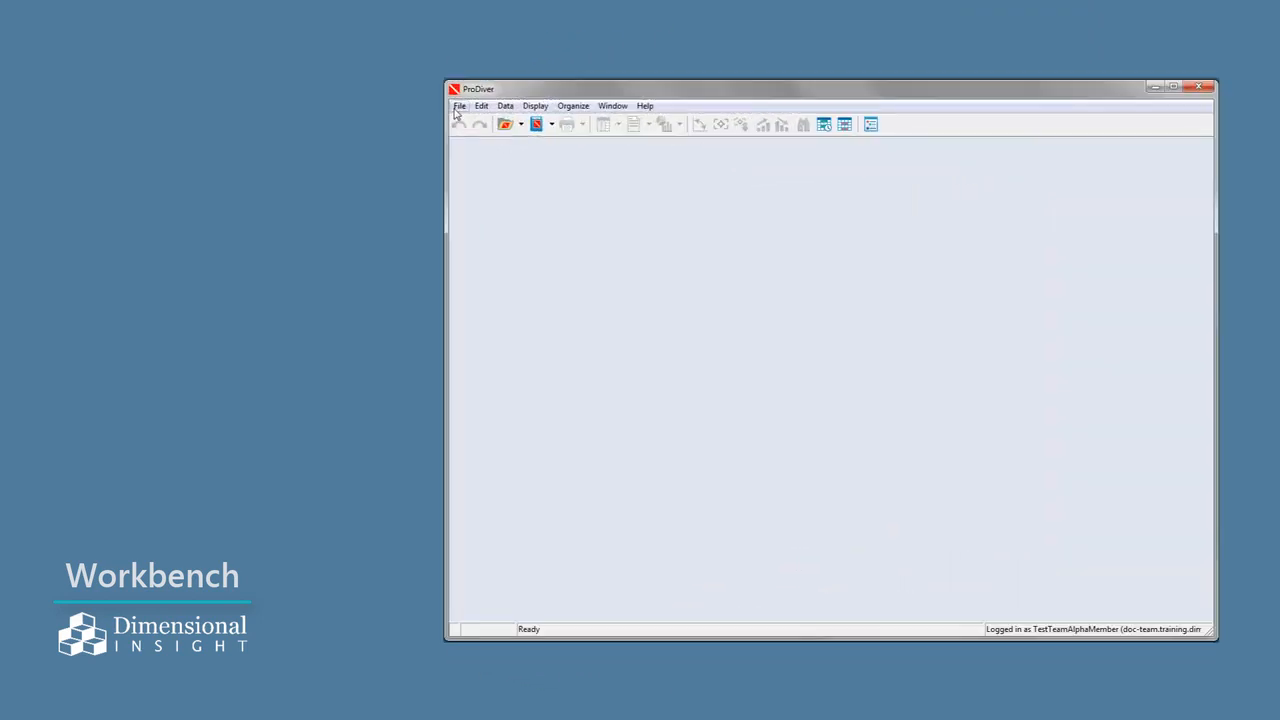
# Step: Switch to ProDiver, open sales.cbase from the cbases folder and dive on the Sales Team dimension
pyautogui.click(459, 105)
pyautogui.click(485, 122)
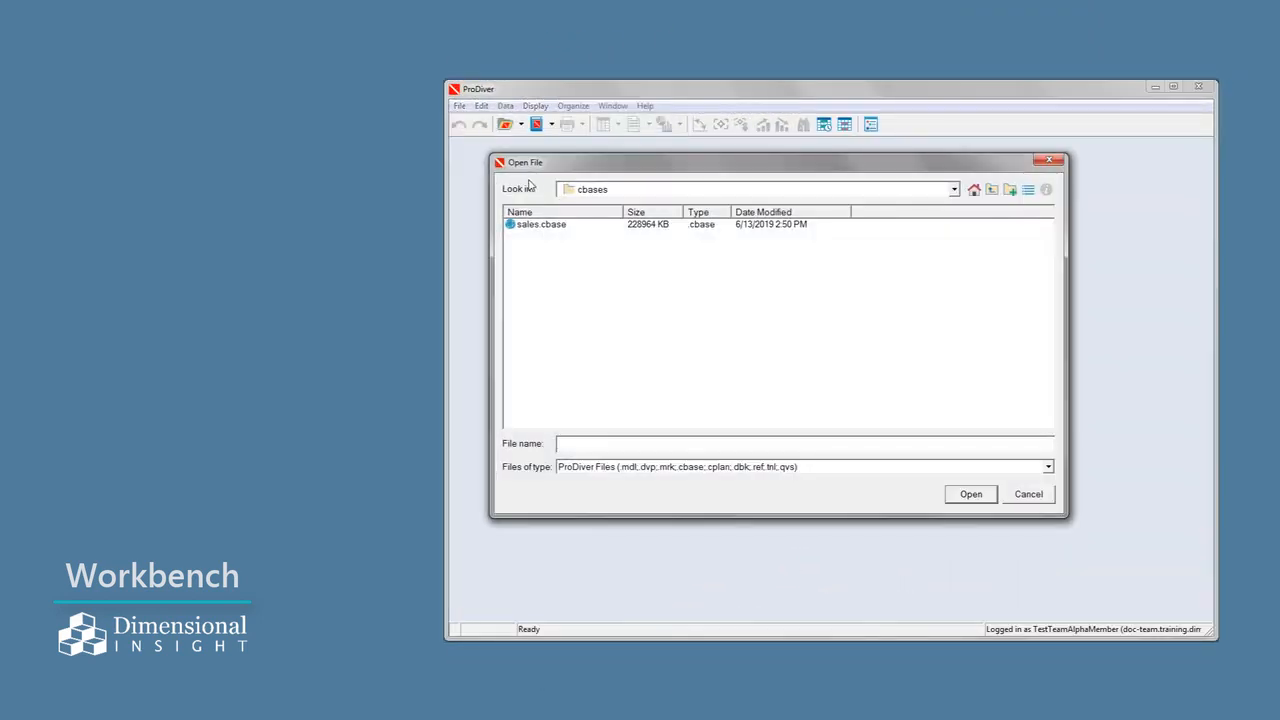
pyautogui.click(538, 226)
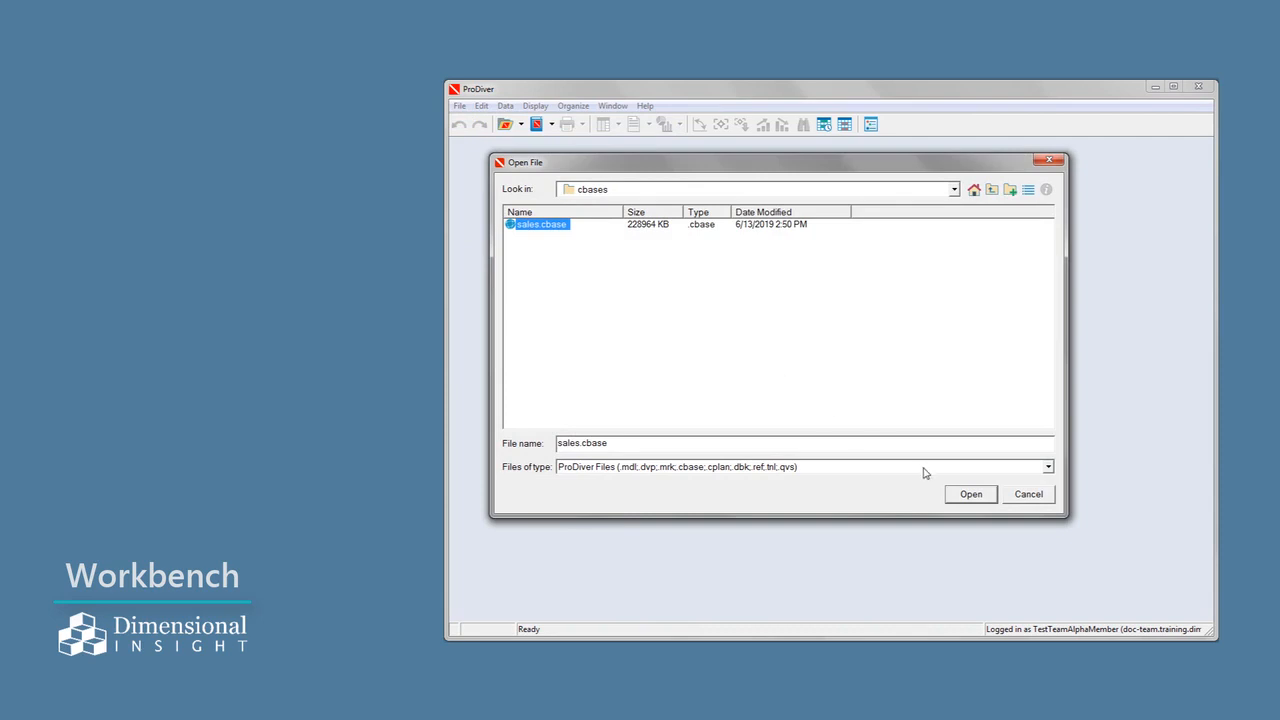
pyautogui.click(949, 497)
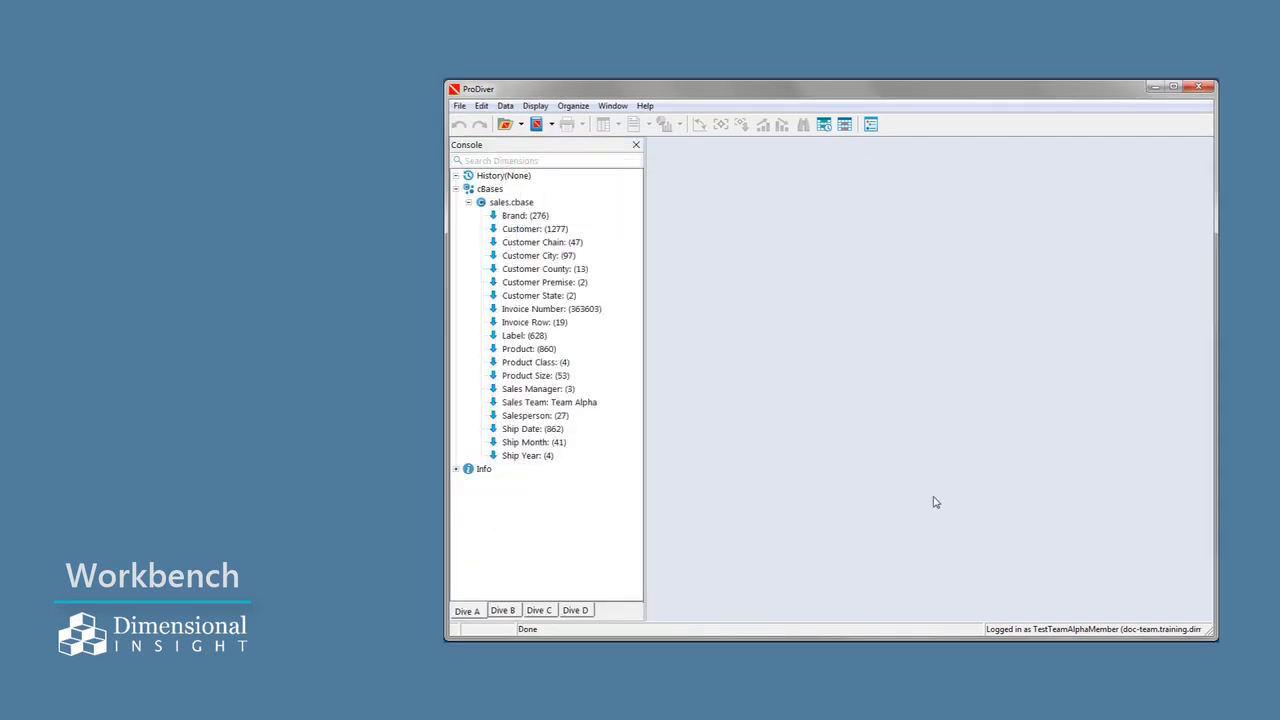
pyautogui.doubleClick(538, 404)
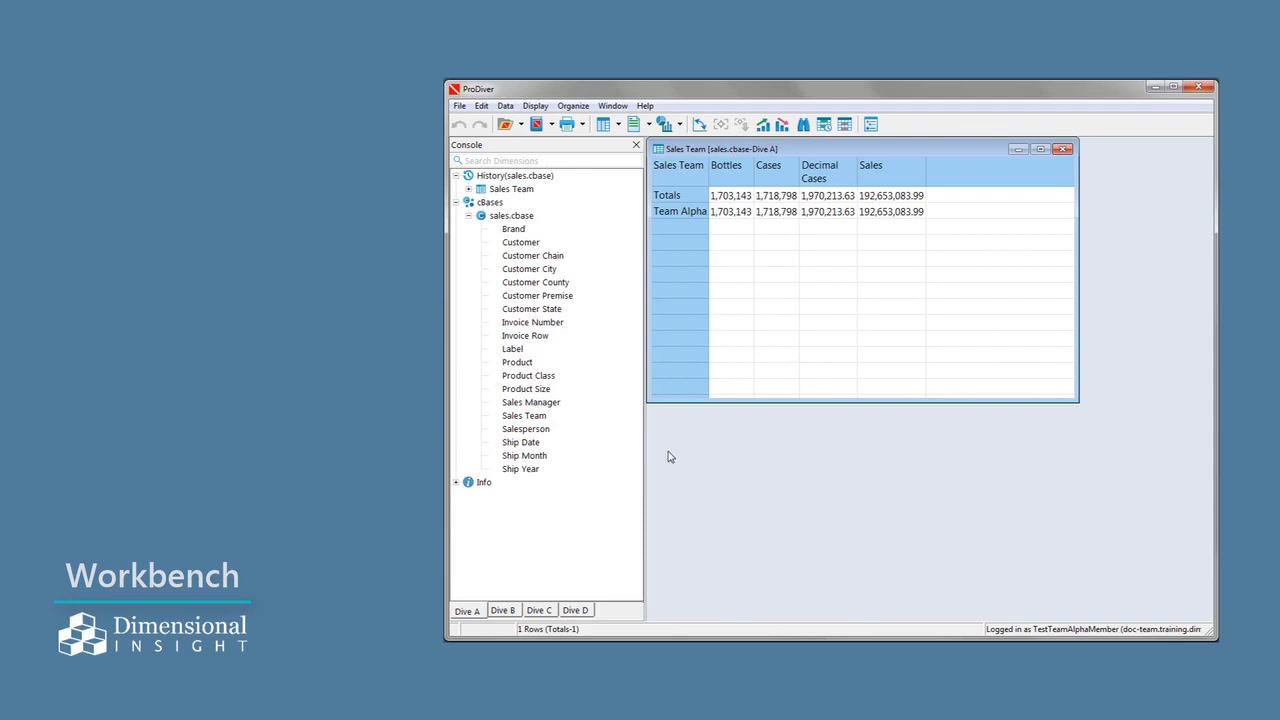